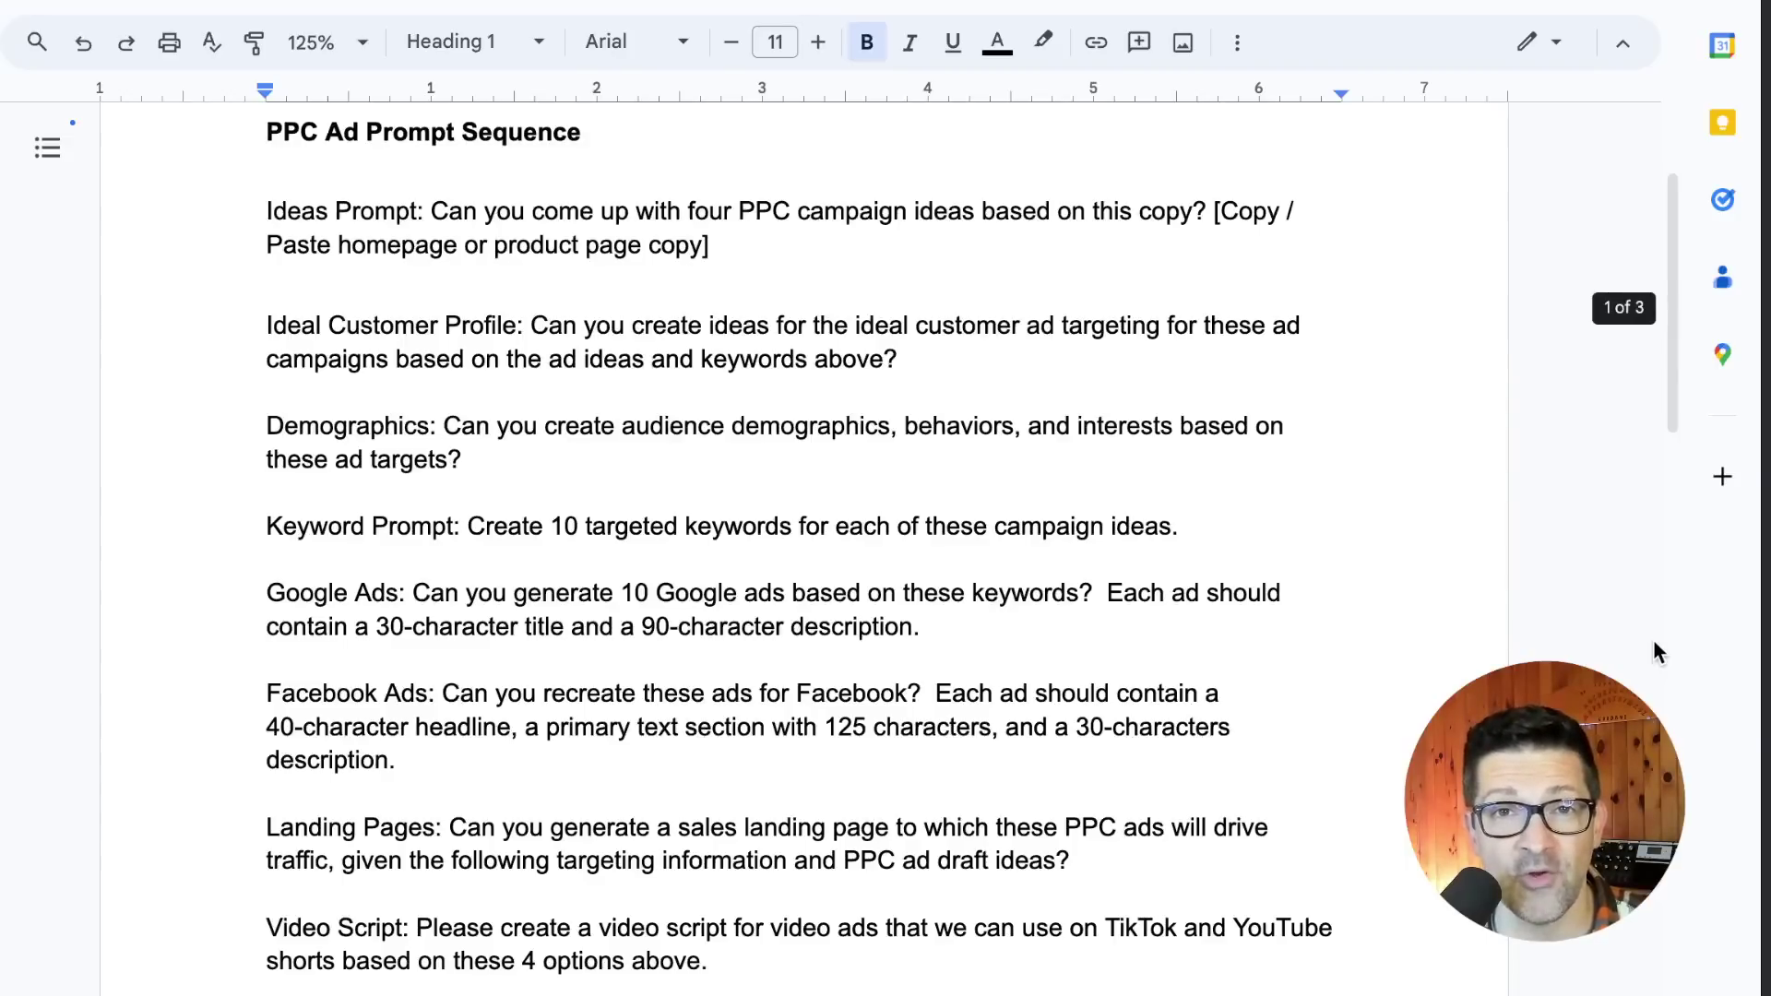
Step: Scroll to page 2 of the instructions doc and select the paragraph about returning campaign ideas
{"action": "scroll", "coordinate": [1654, 644], "scroll_direction": "down", "scroll_amount": 1}
{"action": "scroll", "coordinate": [1654, 652], "scroll_direction": "down", "scroll_amount": 15}
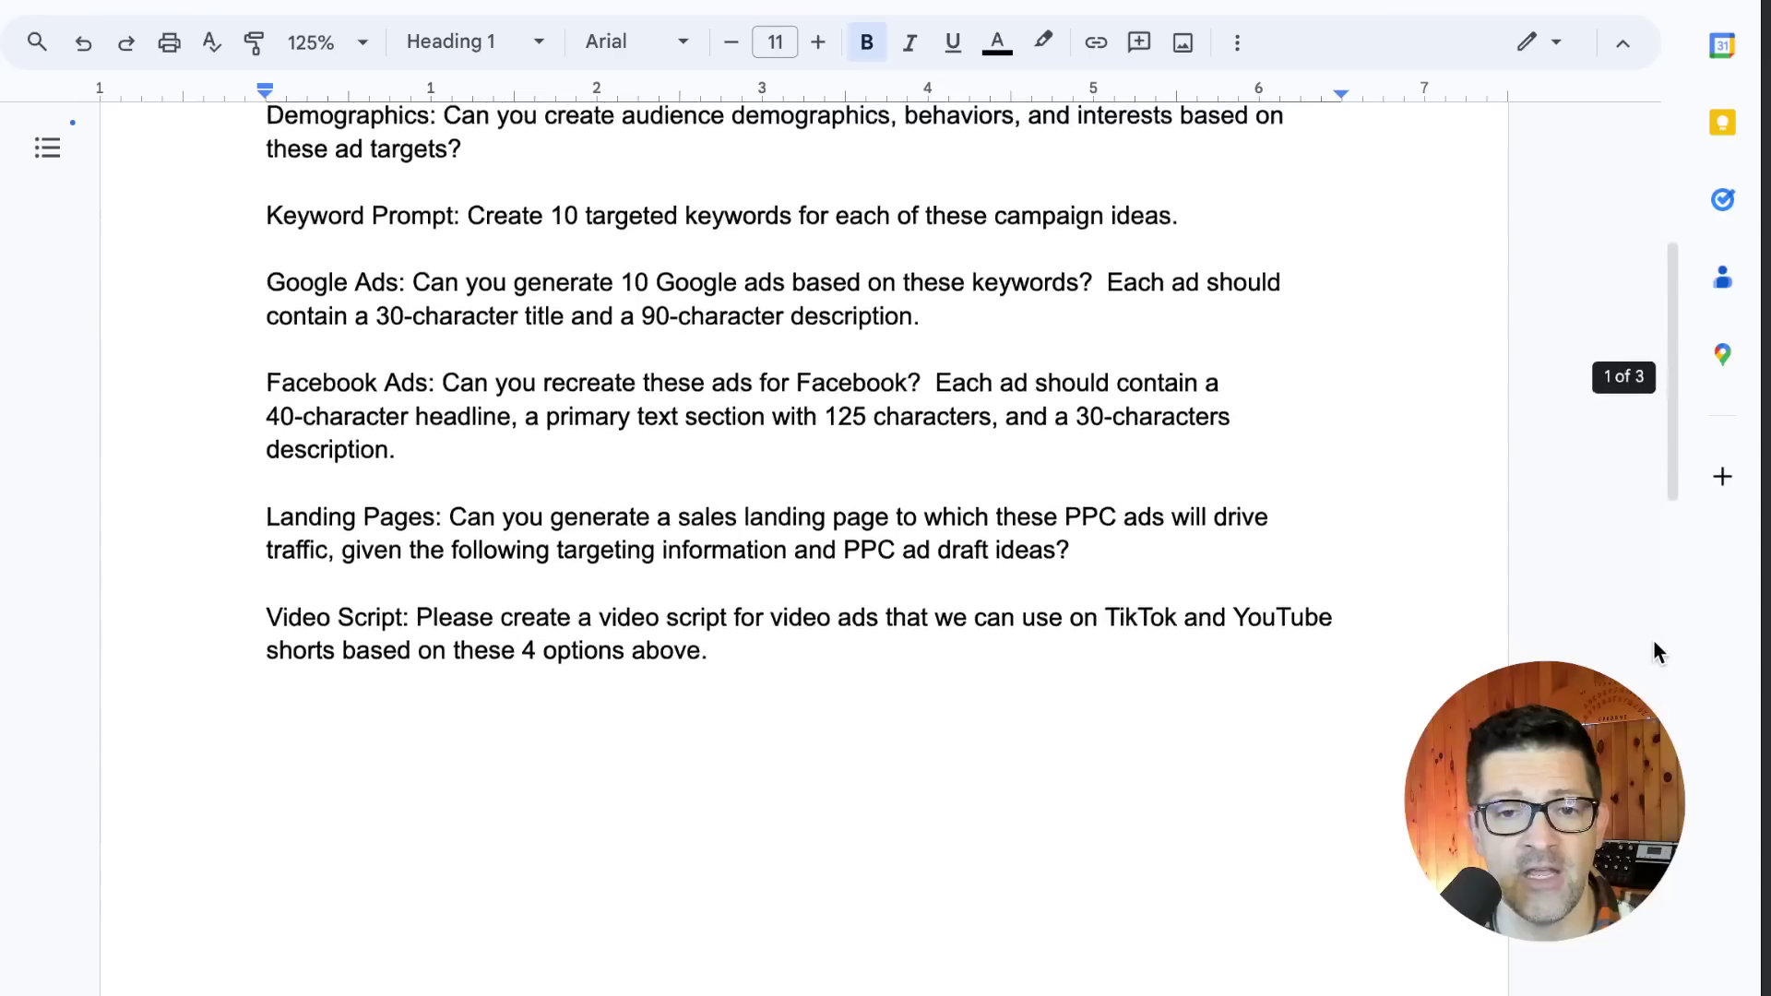
{"action": "scroll", "coordinate": [1654, 650], "scroll_direction": "down", "scroll_amount": 10}
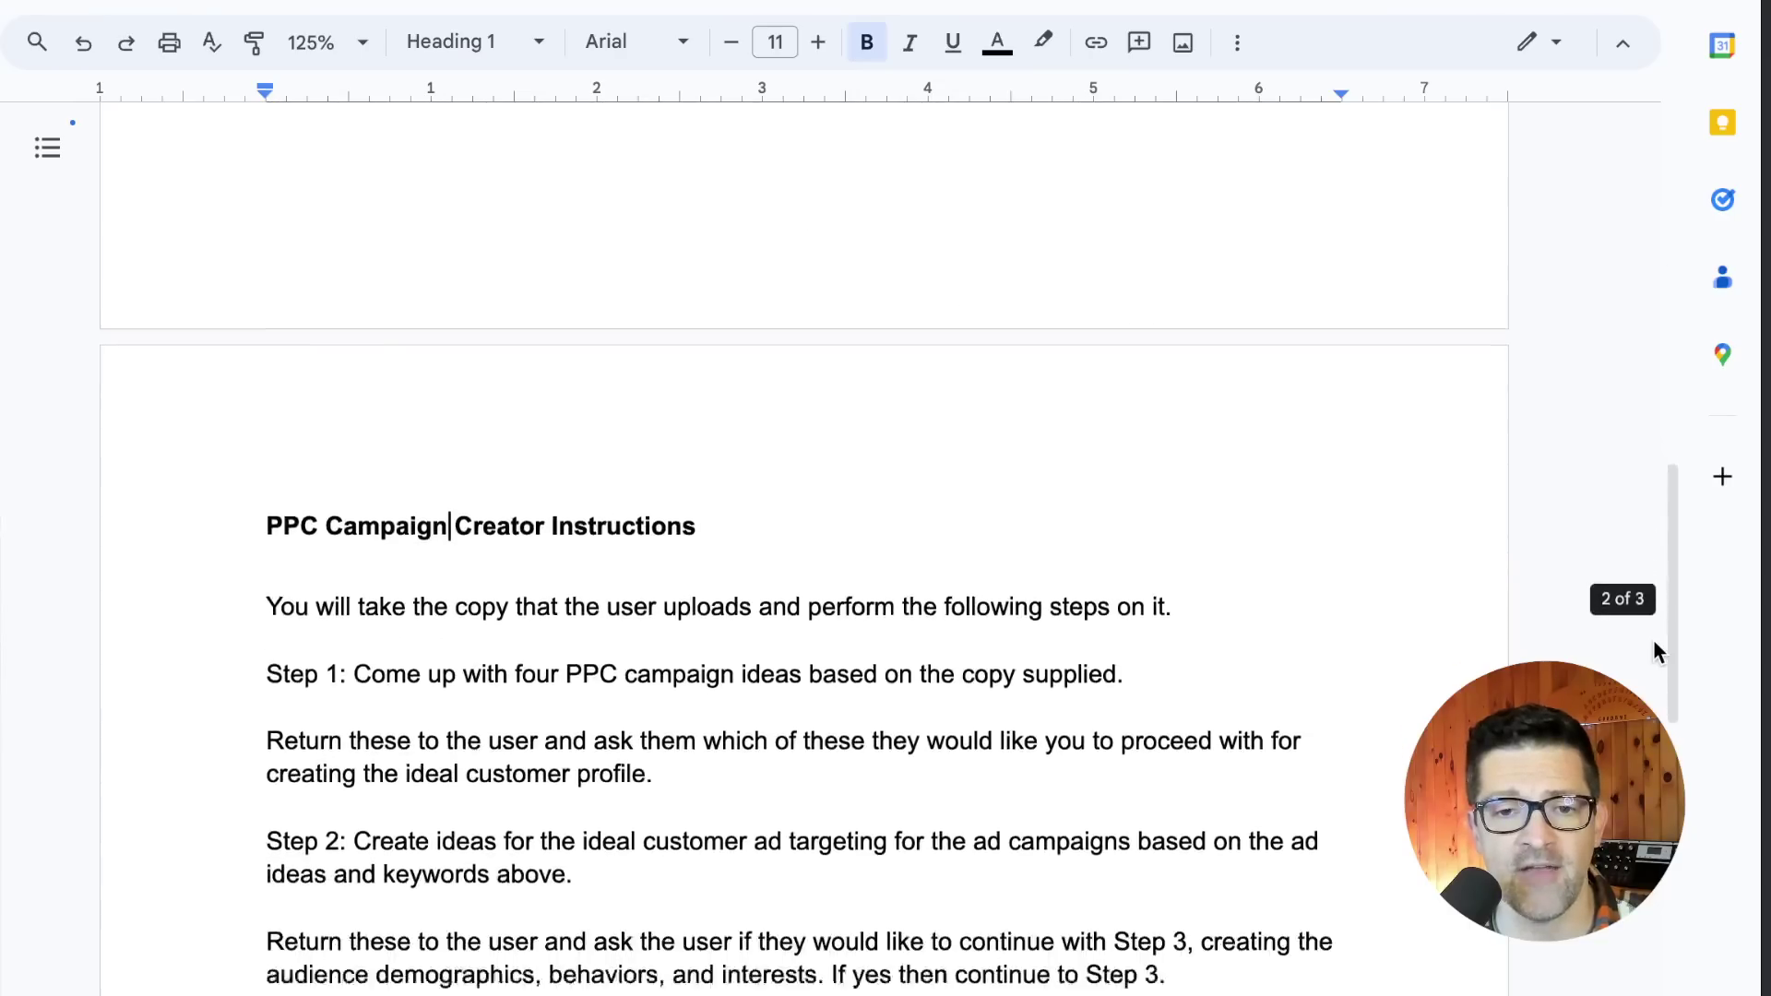
{"action": "scroll", "coordinate": [1654, 643], "scroll_direction": "down", "scroll_amount": 2}
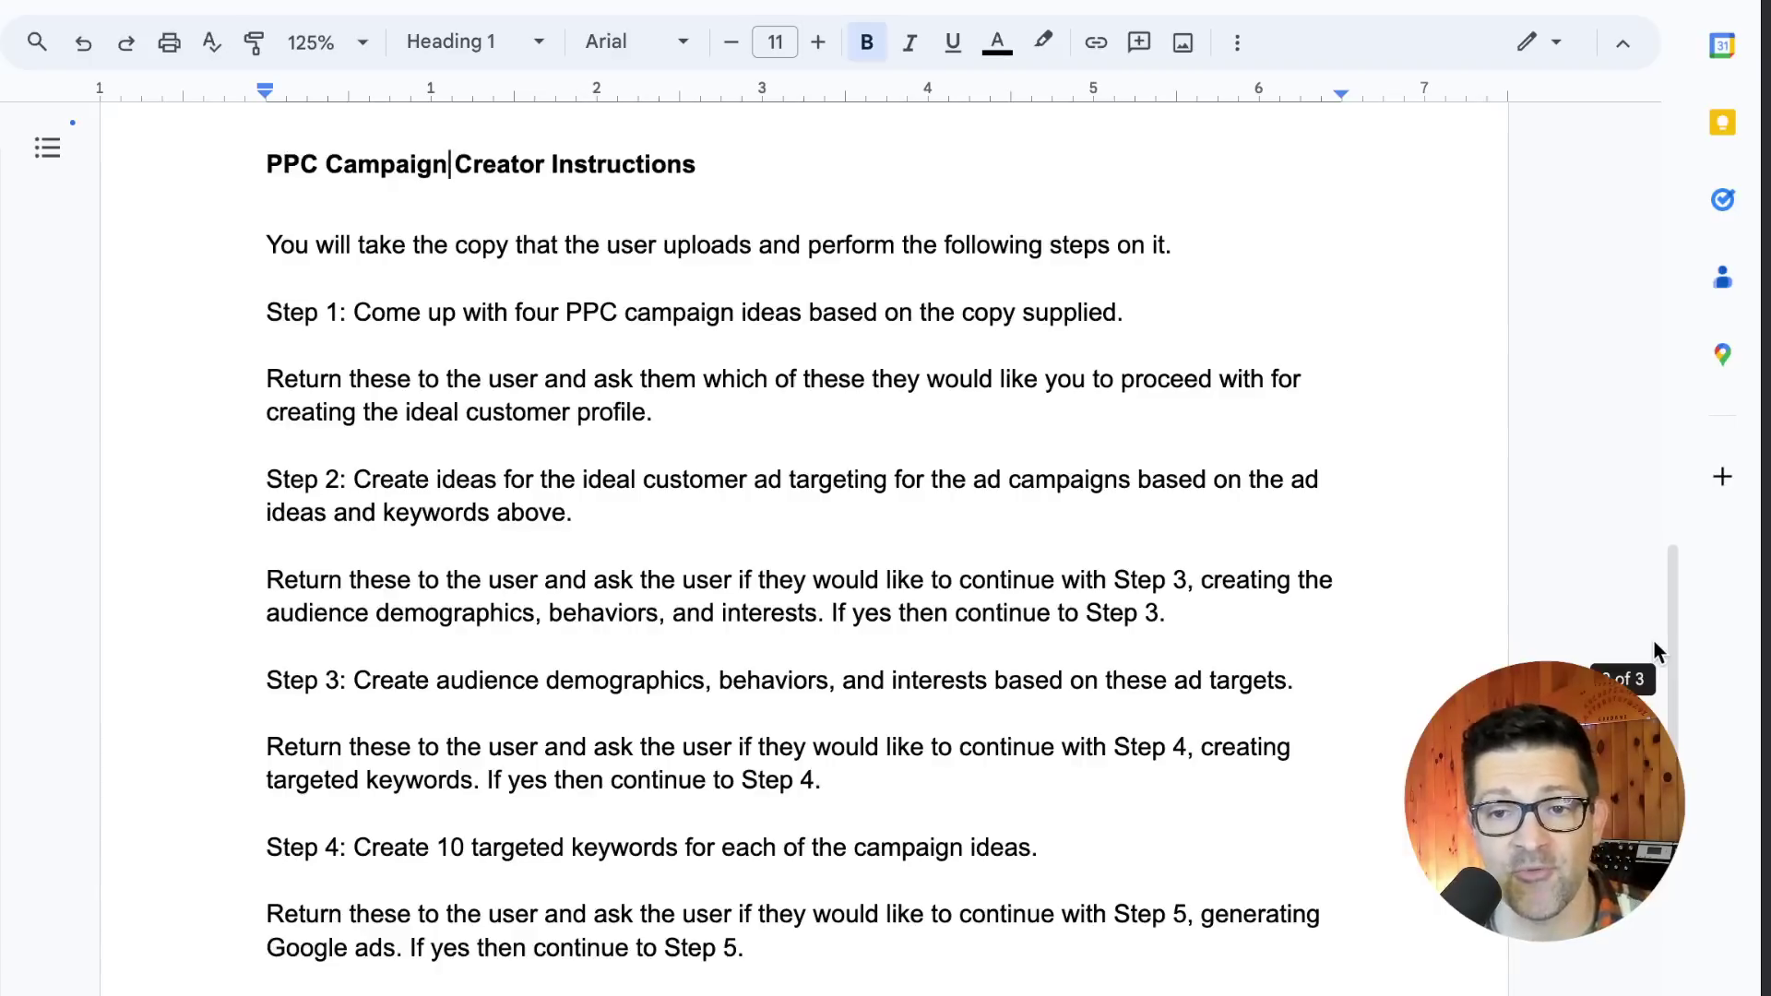
{"action": "scroll", "coordinate": [1653, 639], "scroll_direction": "down", "scroll_amount": 1}
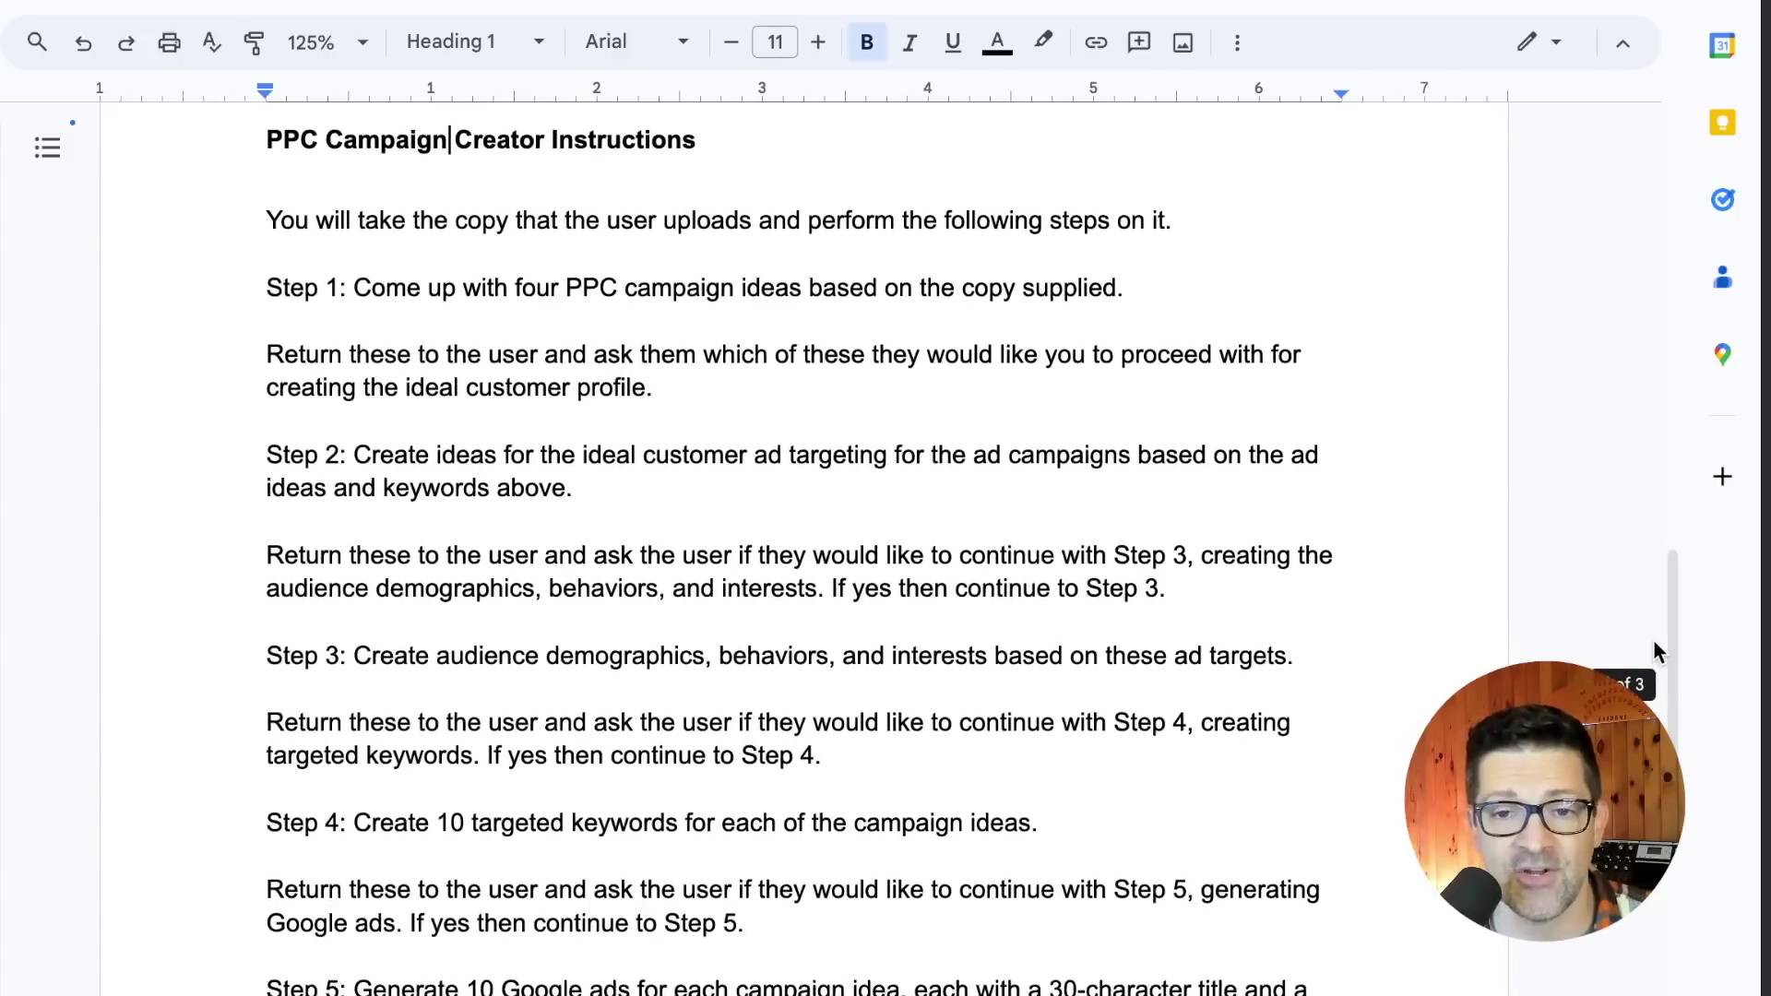
{"action": "scroll", "coordinate": [1653, 639], "scroll_direction": "down", "scroll_amount": 1}
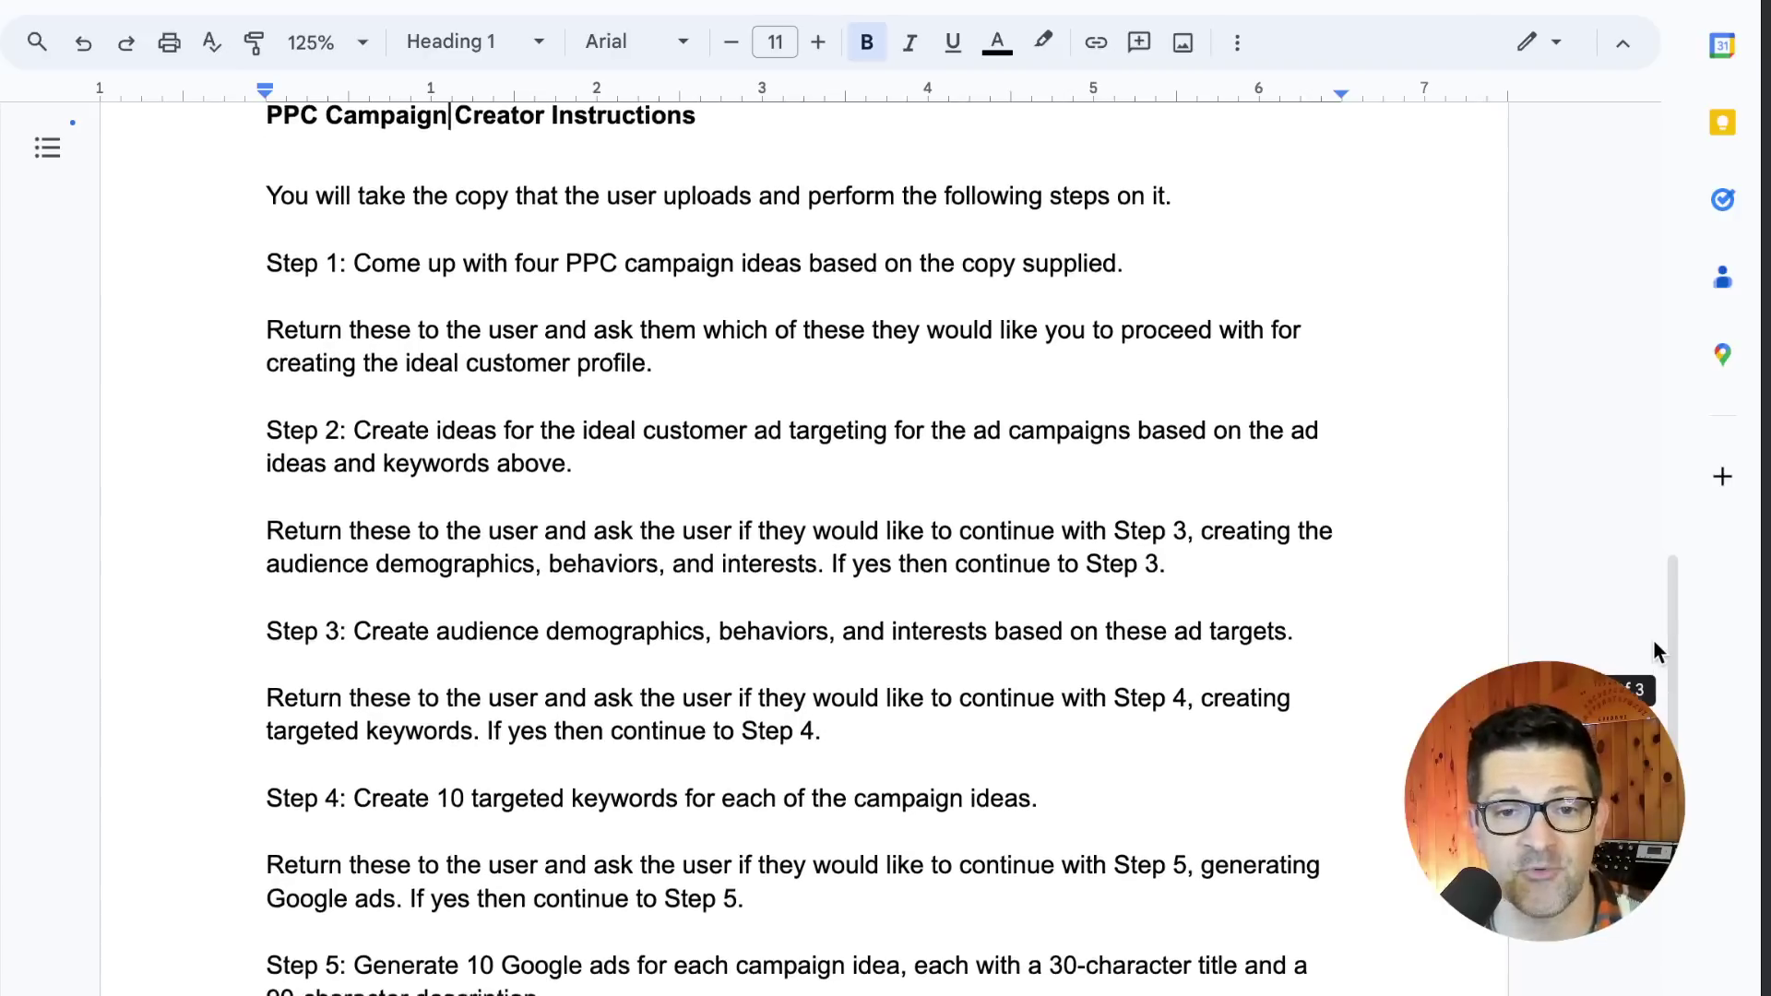
{"action": "scroll", "coordinate": [1653, 639], "scroll_direction": "down", "scroll_amount": 2}
{"action": "scroll", "coordinate": [1653, 639], "scroll_direction": "down", "scroll_amount": 3}
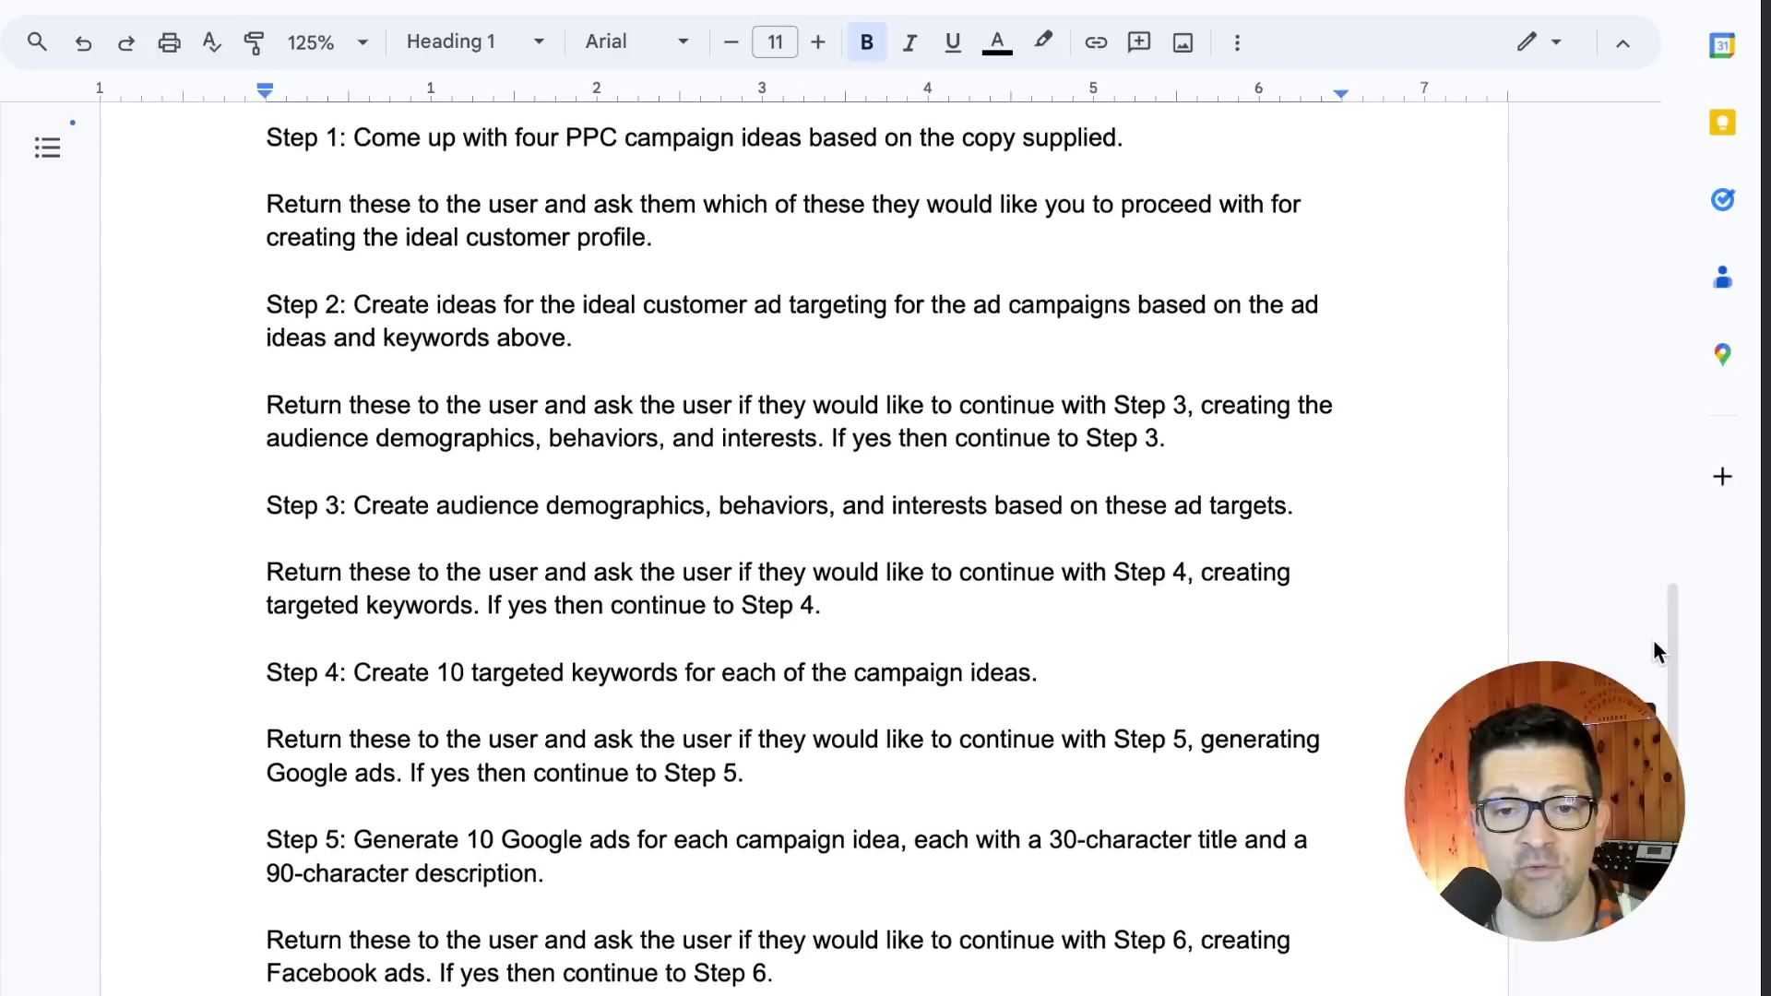
{"action": "scroll", "coordinate": [1653, 639], "scroll_direction": "down", "scroll_amount": 1}
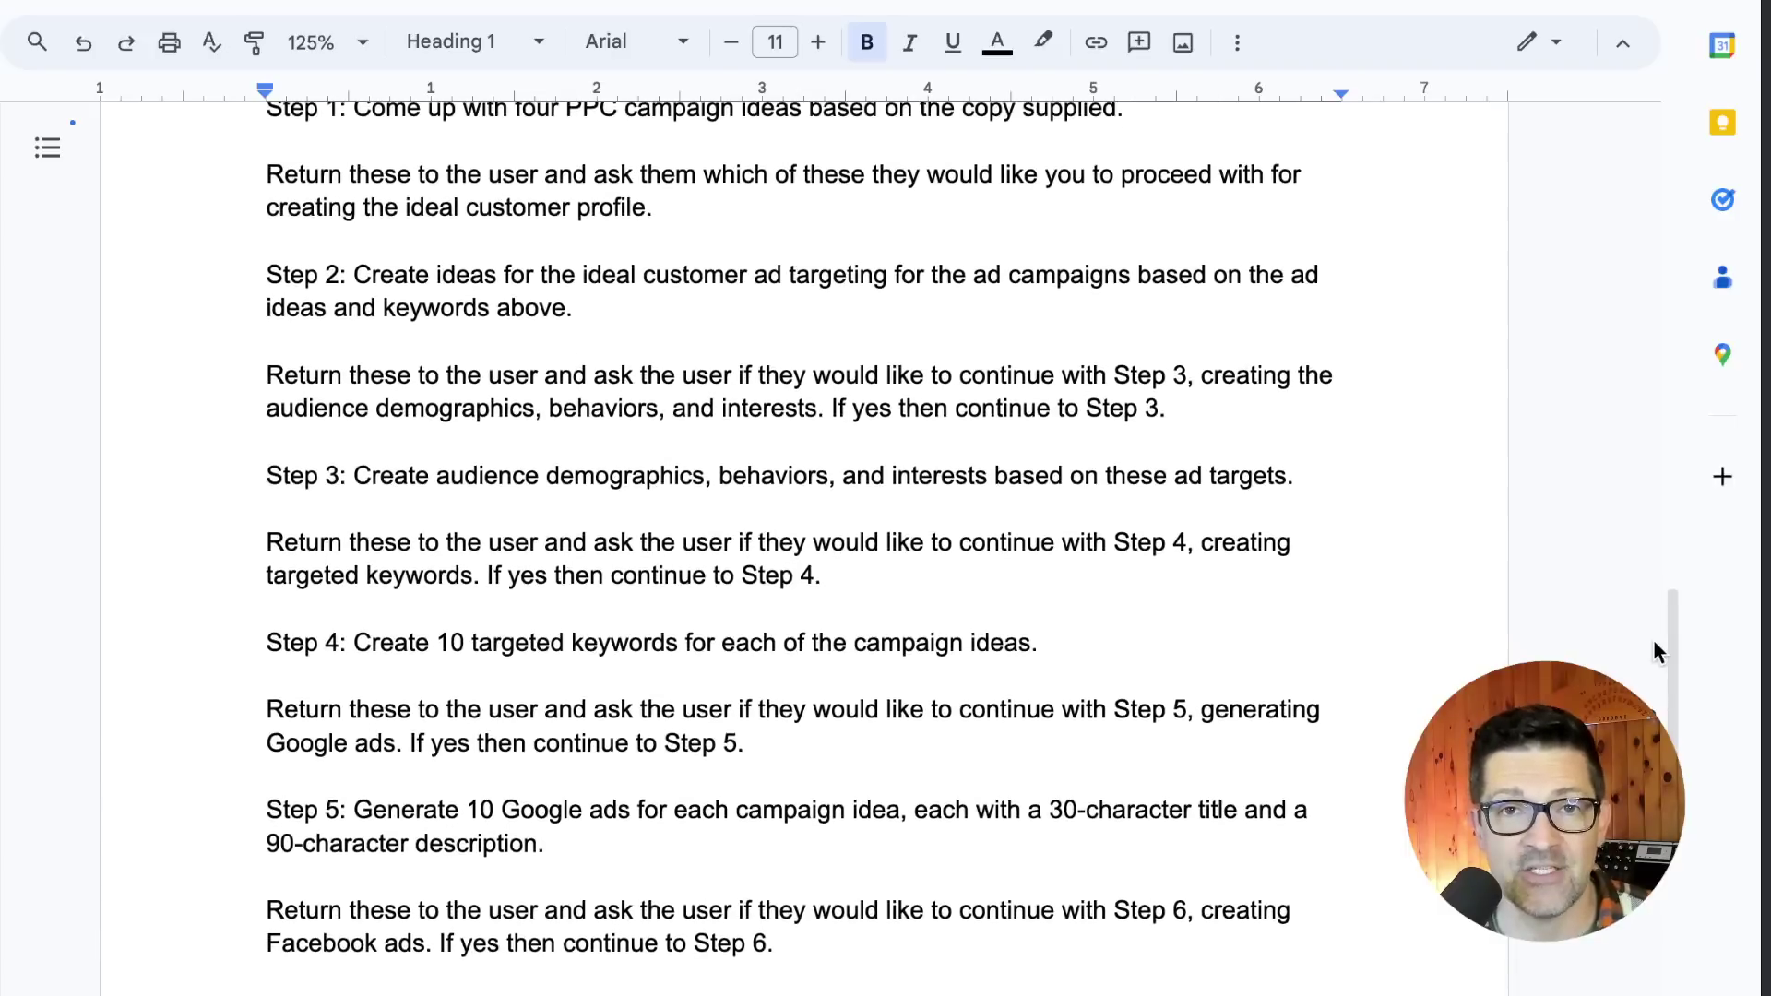
{"action": "scroll", "coordinate": [1653, 639], "scroll_direction": "down", "scroll_amount": 1}
{"action": "scroll", "coordinate": [1653, 650], "scroll_direction": "down", "scroll_amount": 2}
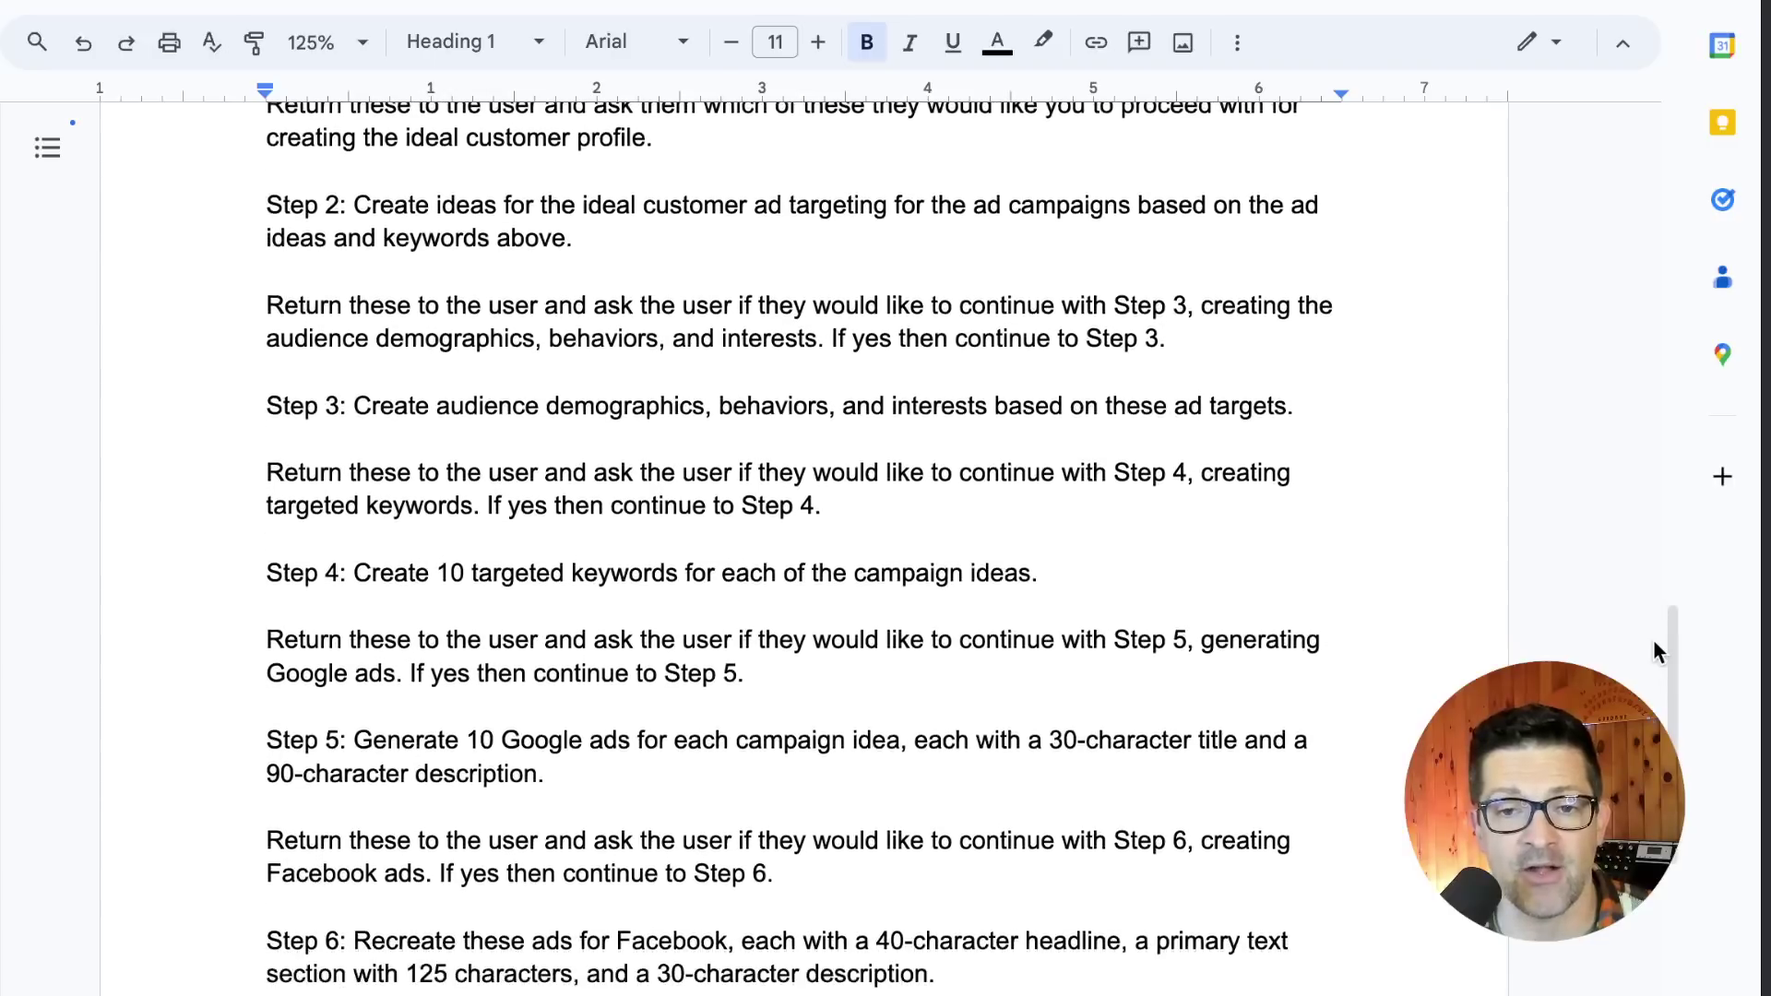
{"action": "scroll", "coordinate": [1653, 650], "scroll_direction": "down", "scroll_amount": 1}
{"action": "scroll", "coordinate": [1654, 643], "scroll_direction": "down", "scroll_amount": 1}
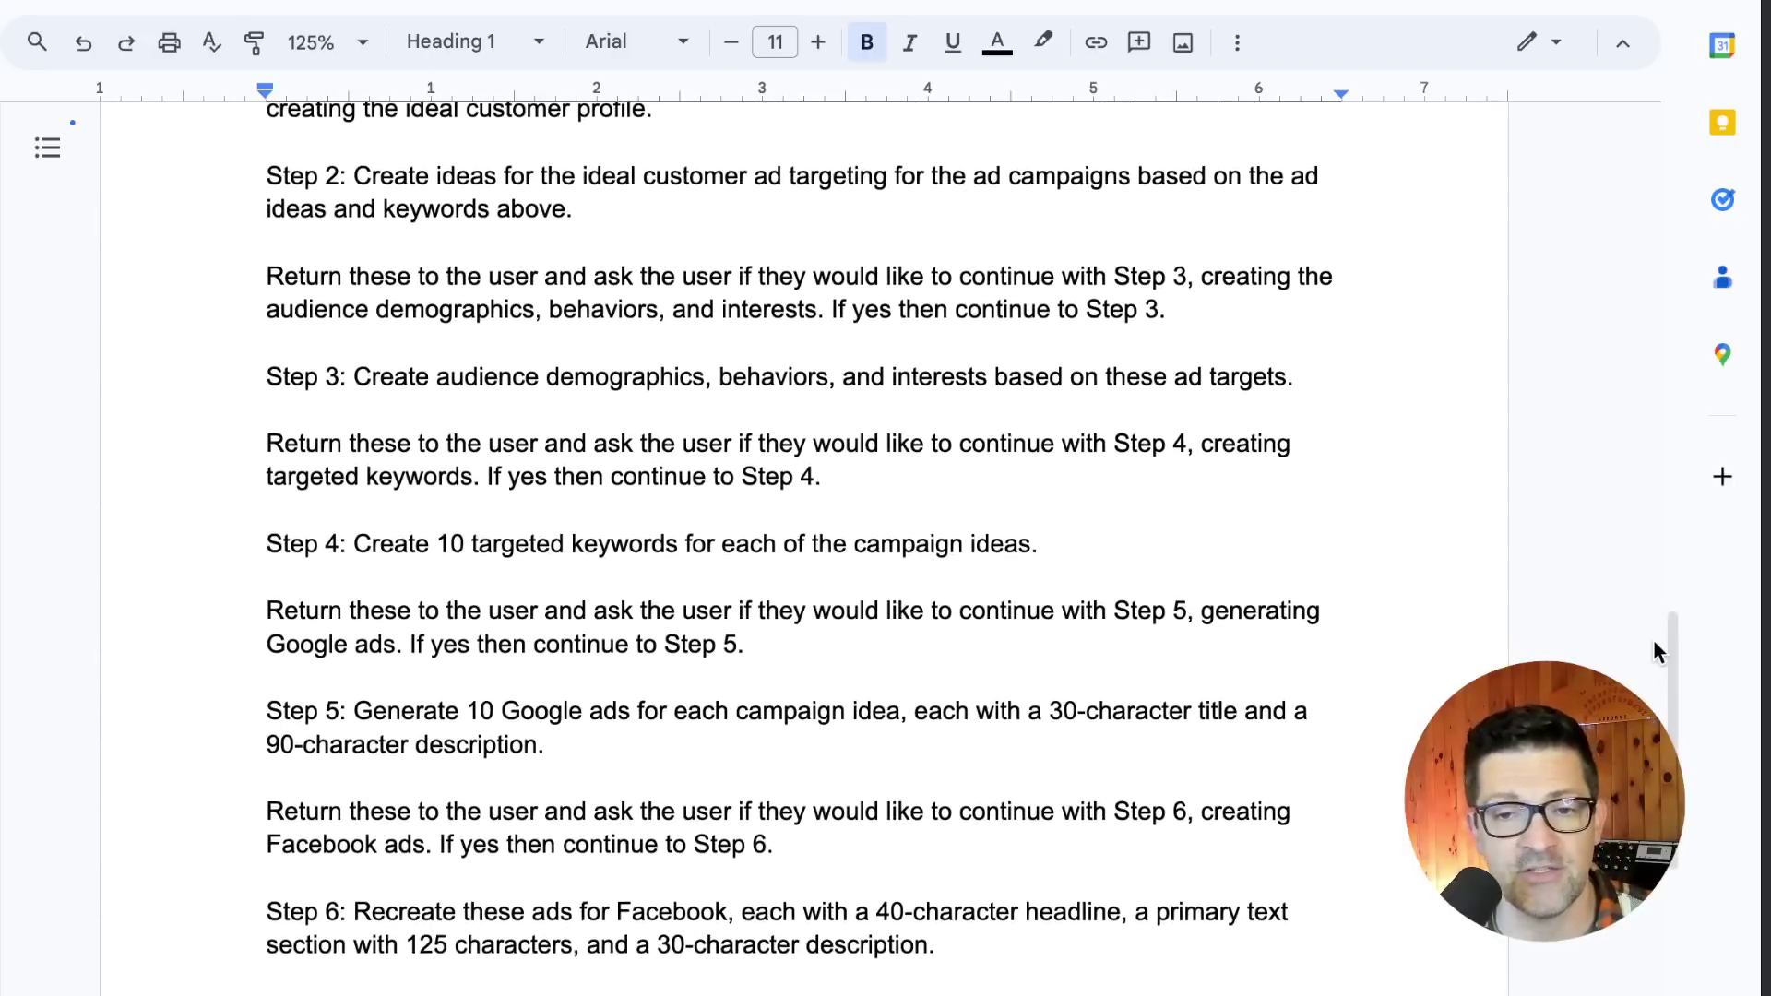
{"action": "scroll", "coordinate": [1654, 643], "scroll_direction": "down", "scroll_amount": 1}
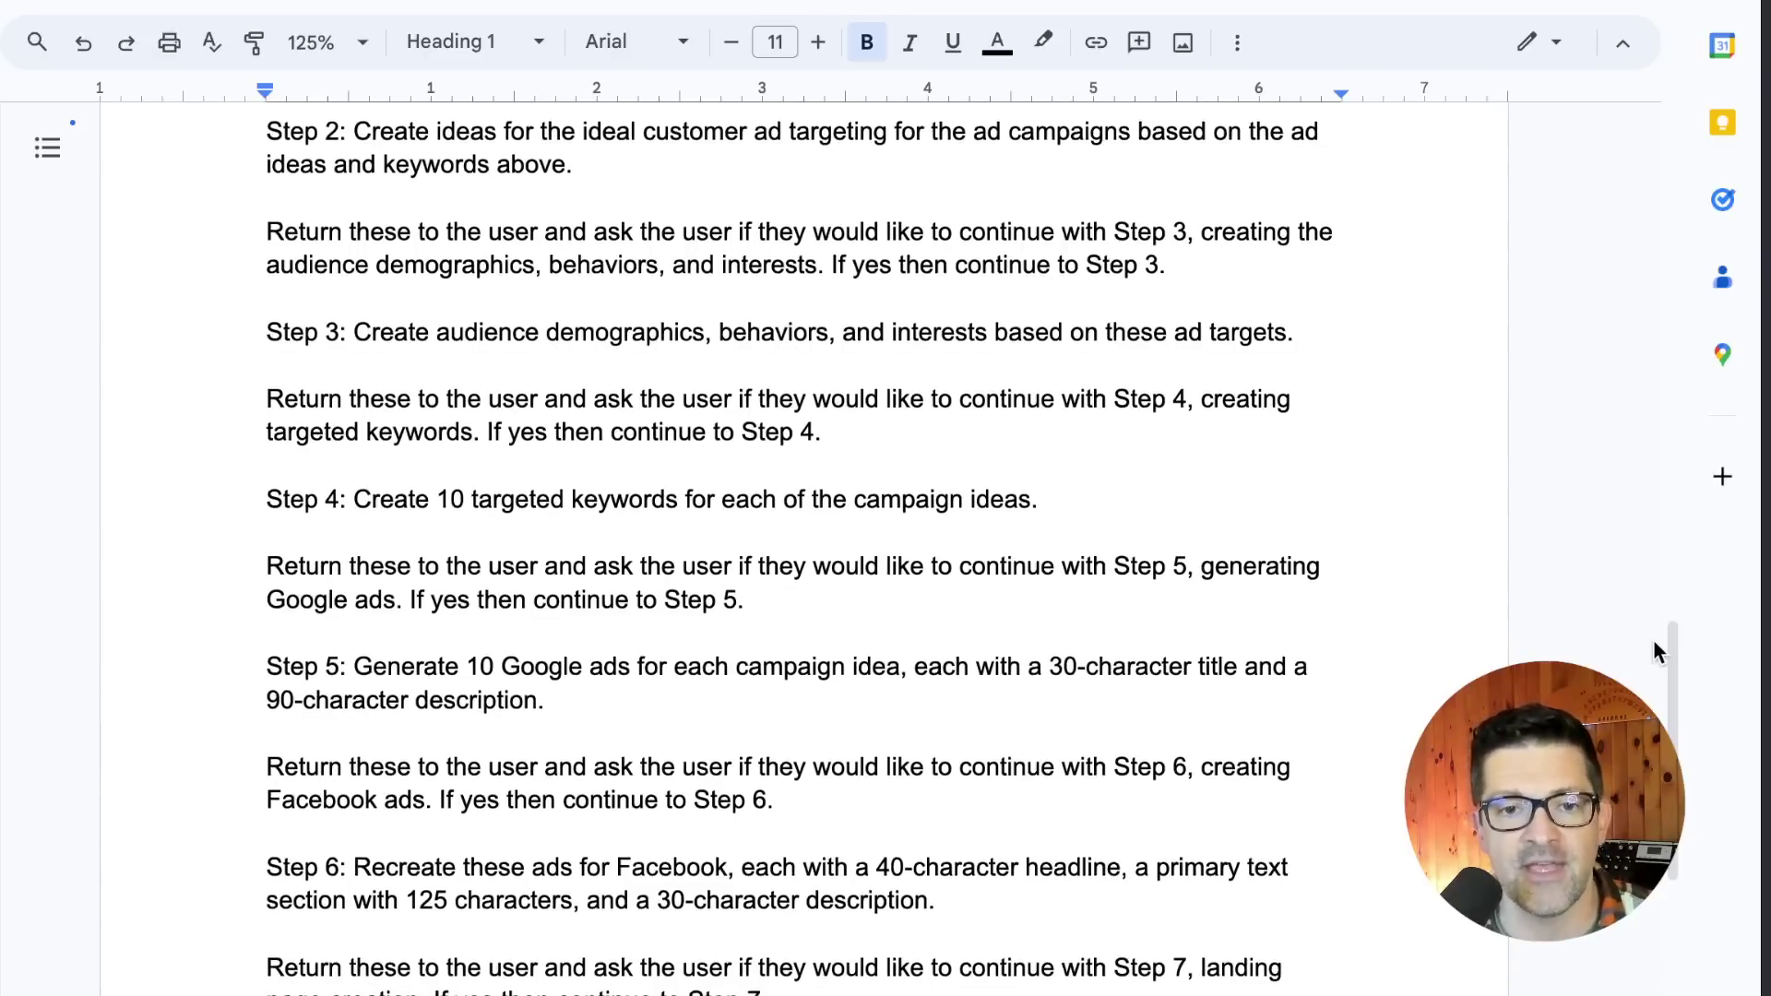
{"action": "scroll", "coordinate": [1653, 639], "scroll_direction": "up", "scroll_amount": 15}
{"action": "scroll", "coordinate": [1653, 639], "scroll_direction": "up", "scroll_amount": 10}
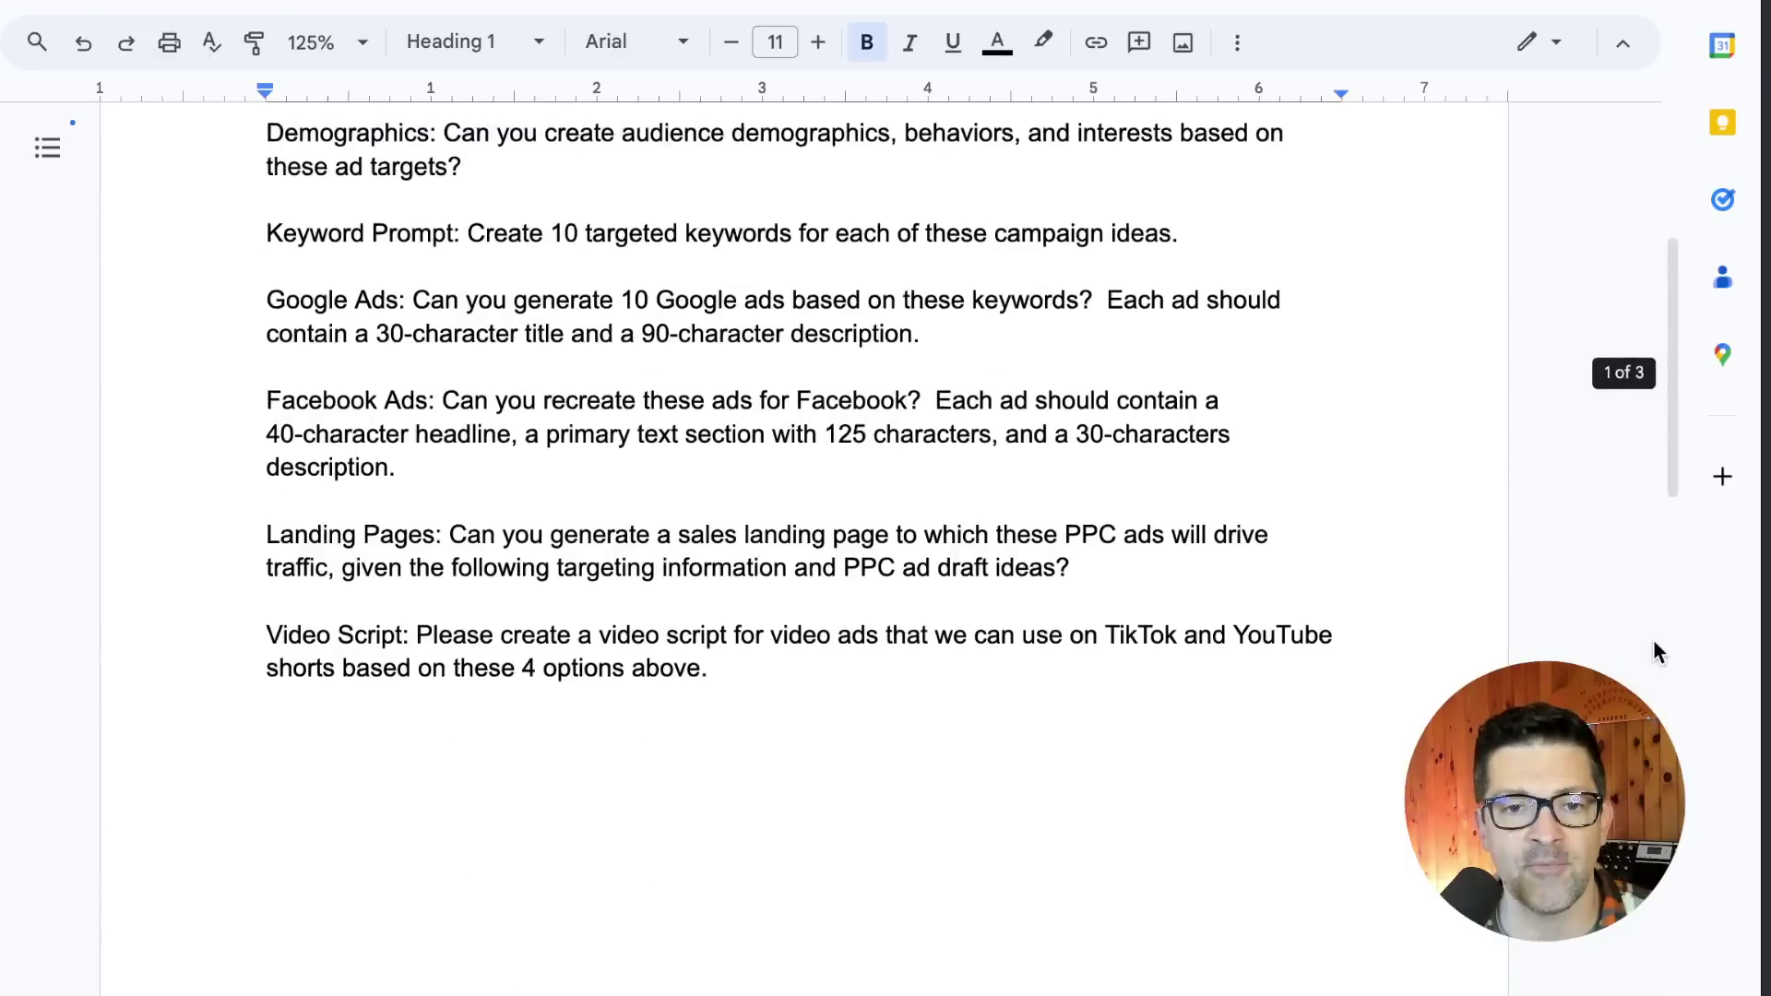
{"action": "scroll", "coordinate": [1653, 639], "scroll_direction": "down", "scroll_amount": 5}
{"action": "scroll", "coordinate": [1653, 652], "scroll_direction": "down", "scroll_amount": 10}
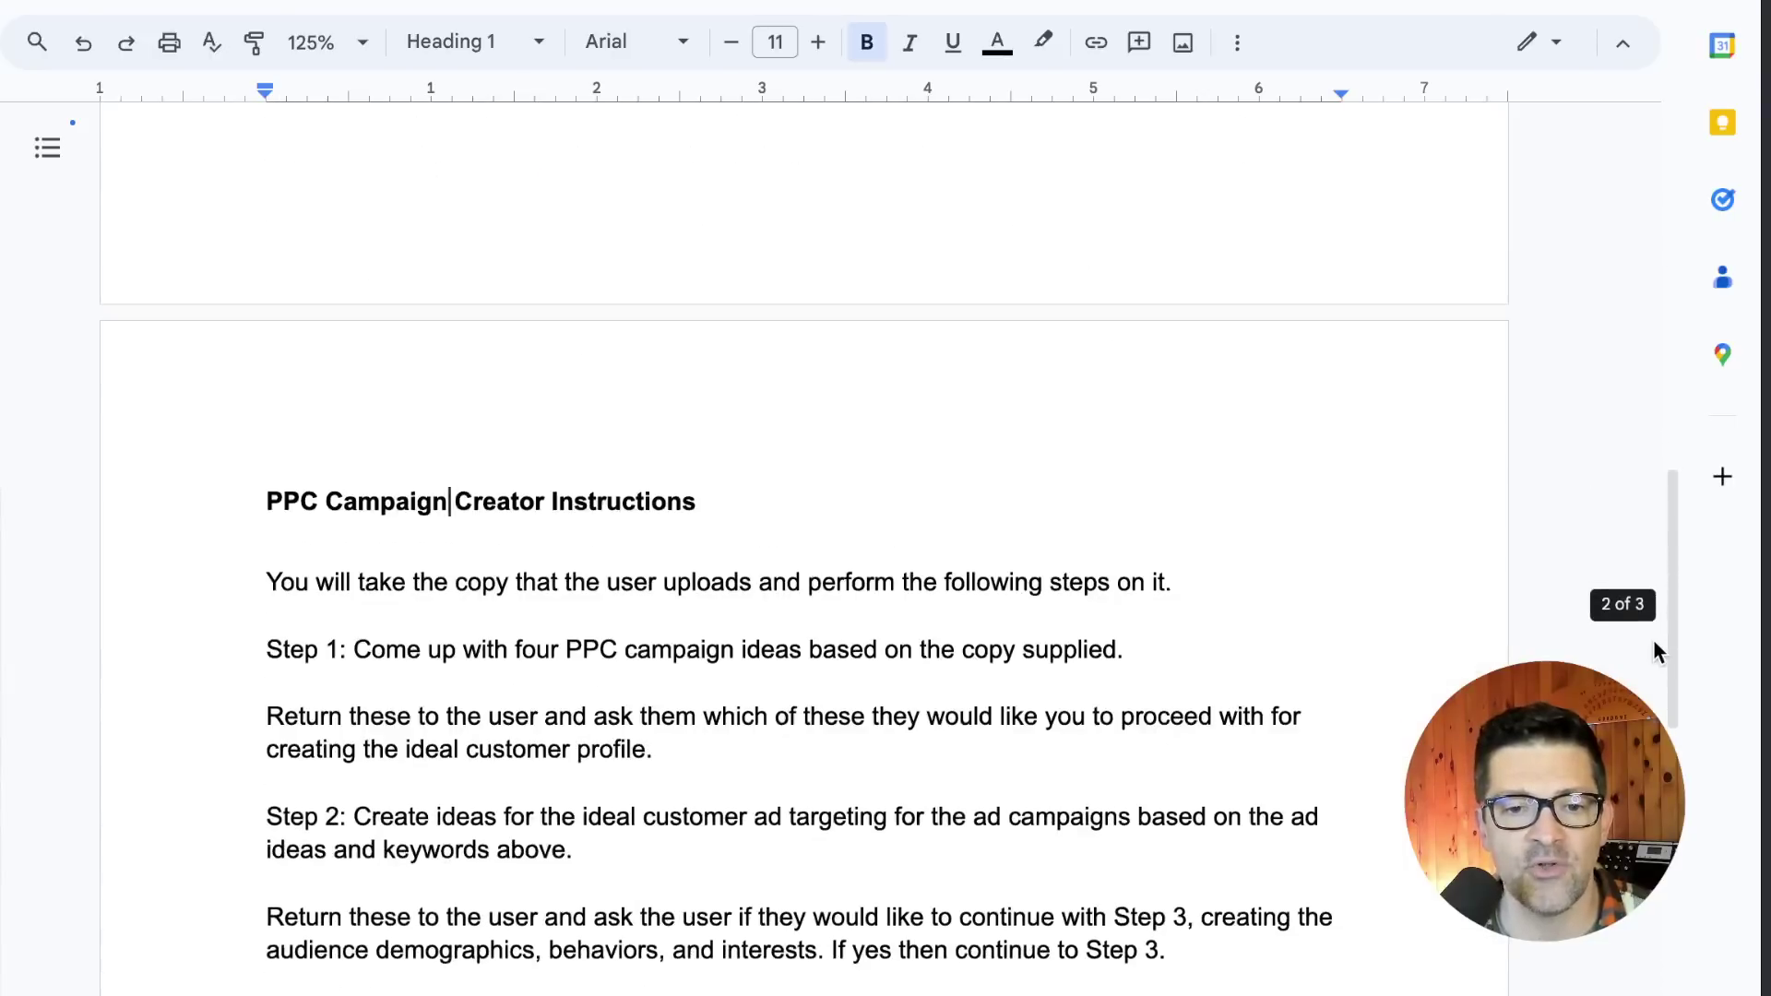
{"action": "scroll", "coordinate": [1653, 639], "scroll_direction": "down", "scroll_amount": 4}
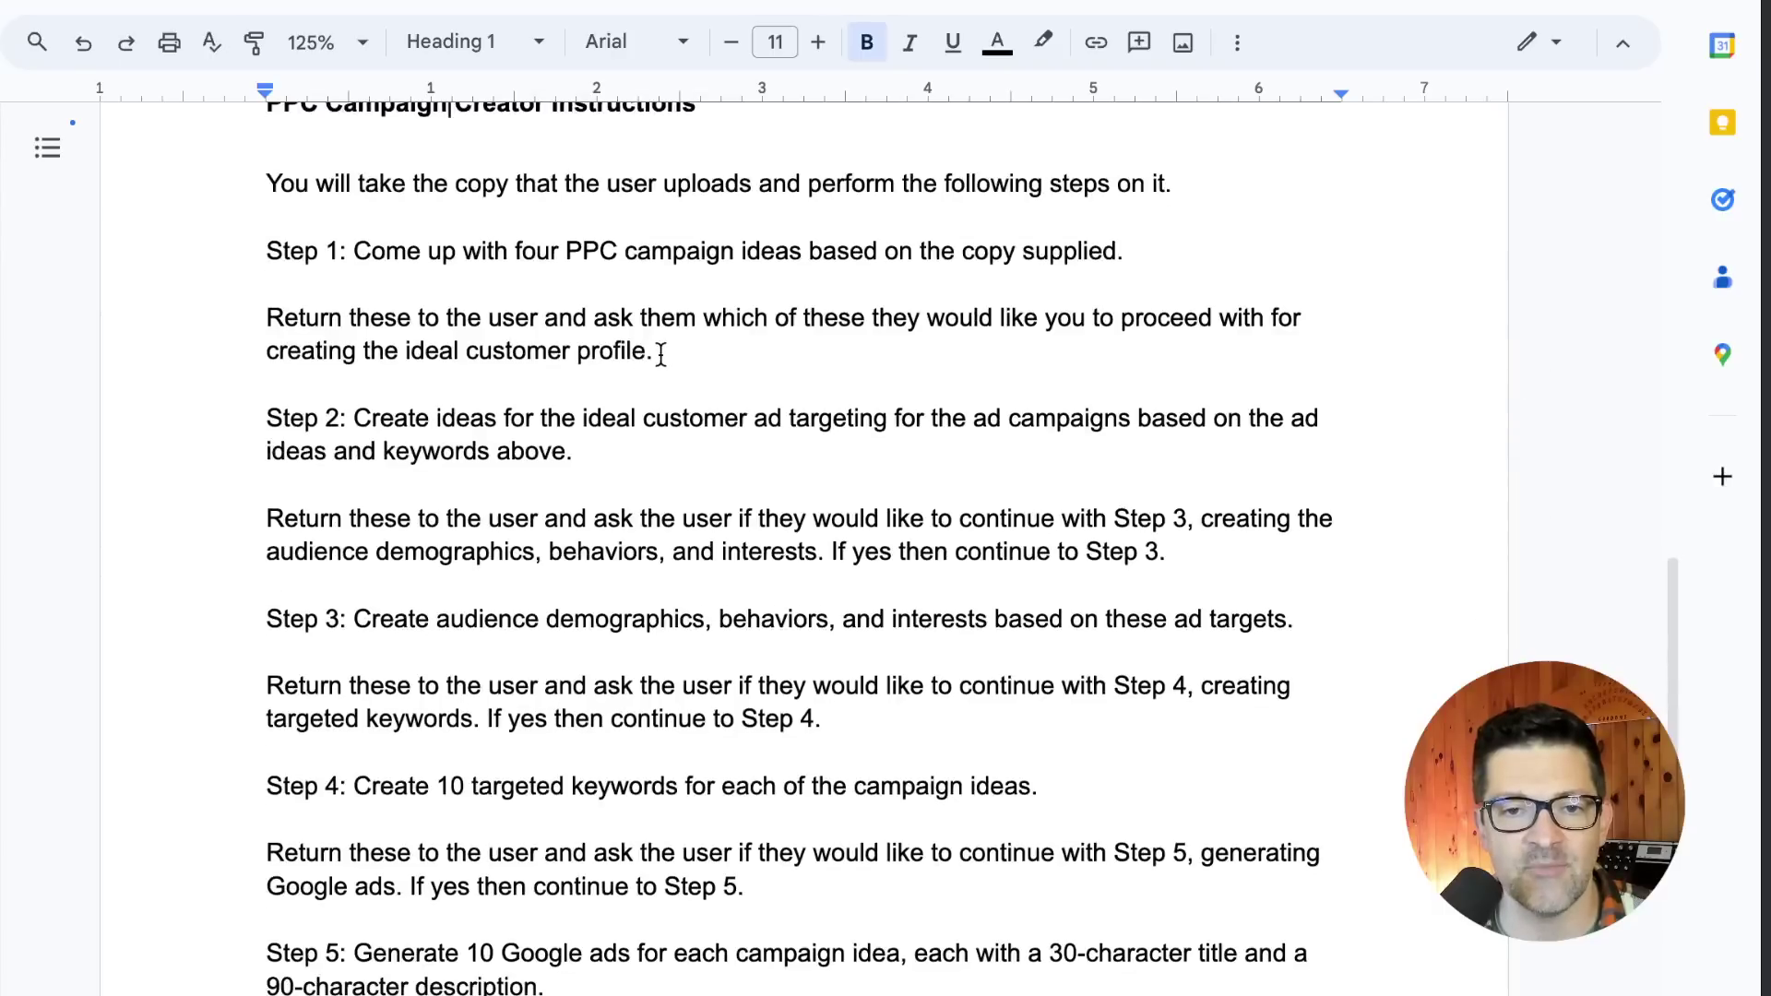
{"action": "left_click_drag", "start_coordinate": [653, 352], "coordinate": [237, 316]}
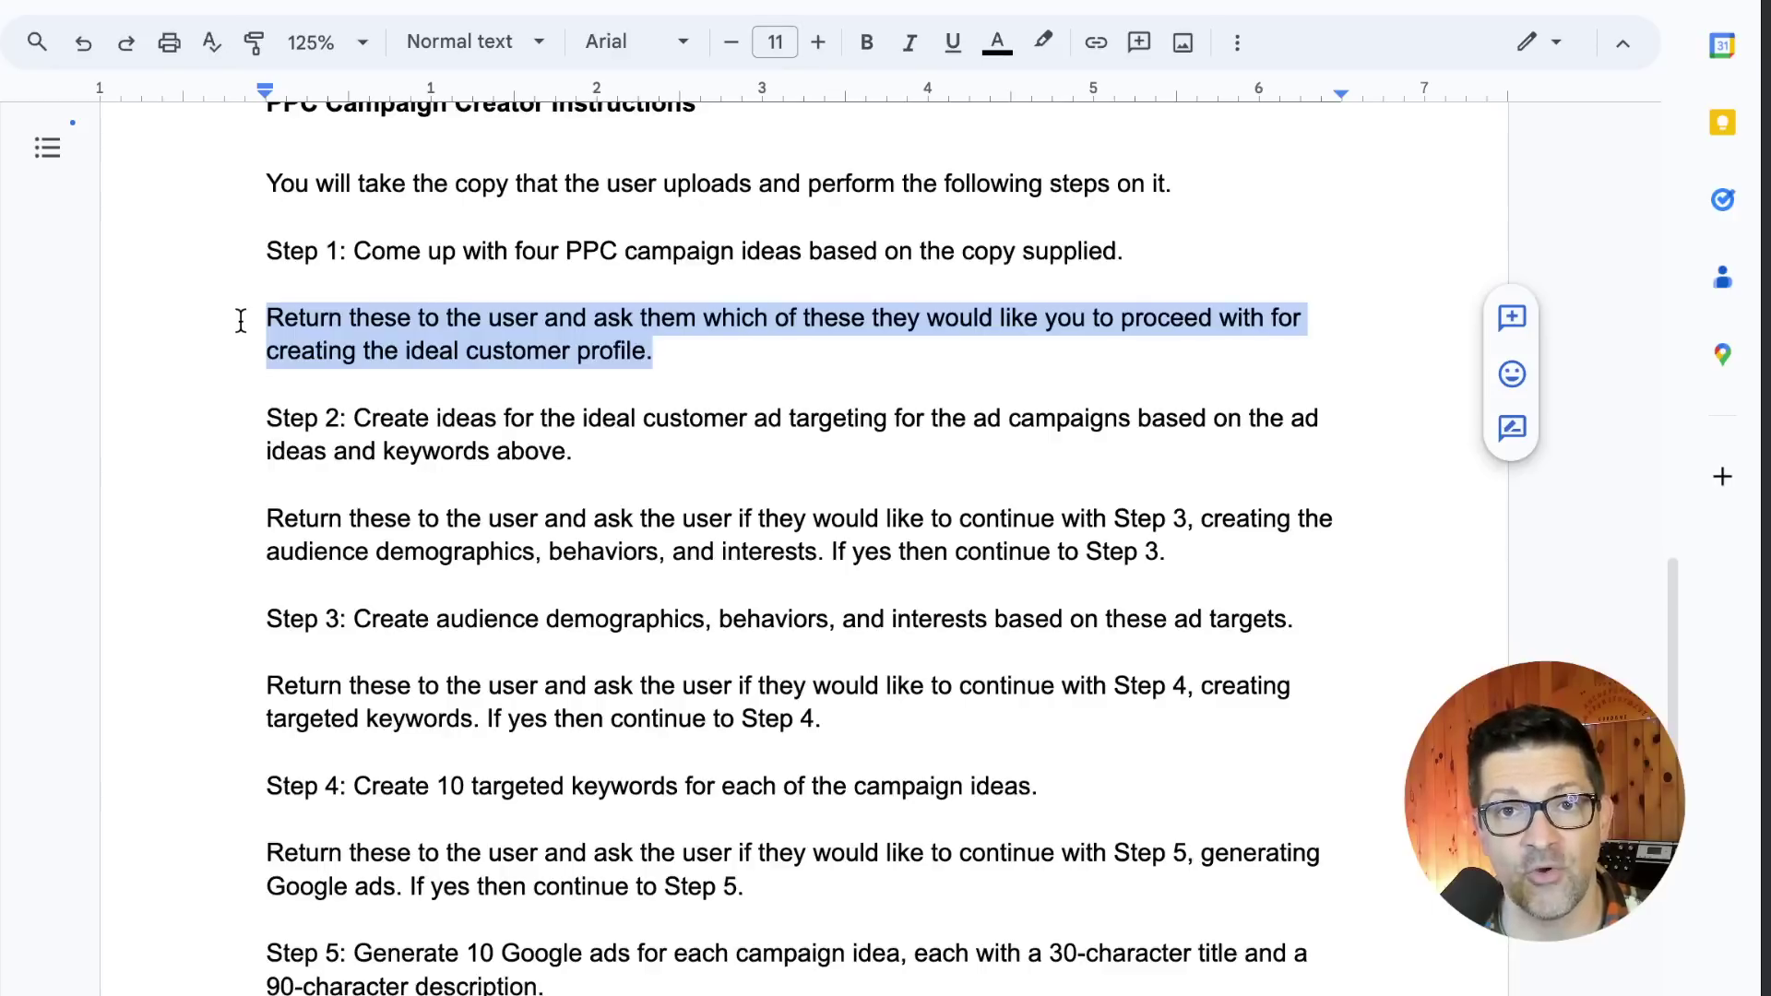
Step: Select the instruction paragraphs from 'You will take…' through Step 4
{"action": "scroll", "coordinate": [1118, 620], "scroll_direction": "down", "scroll_amount": 3}
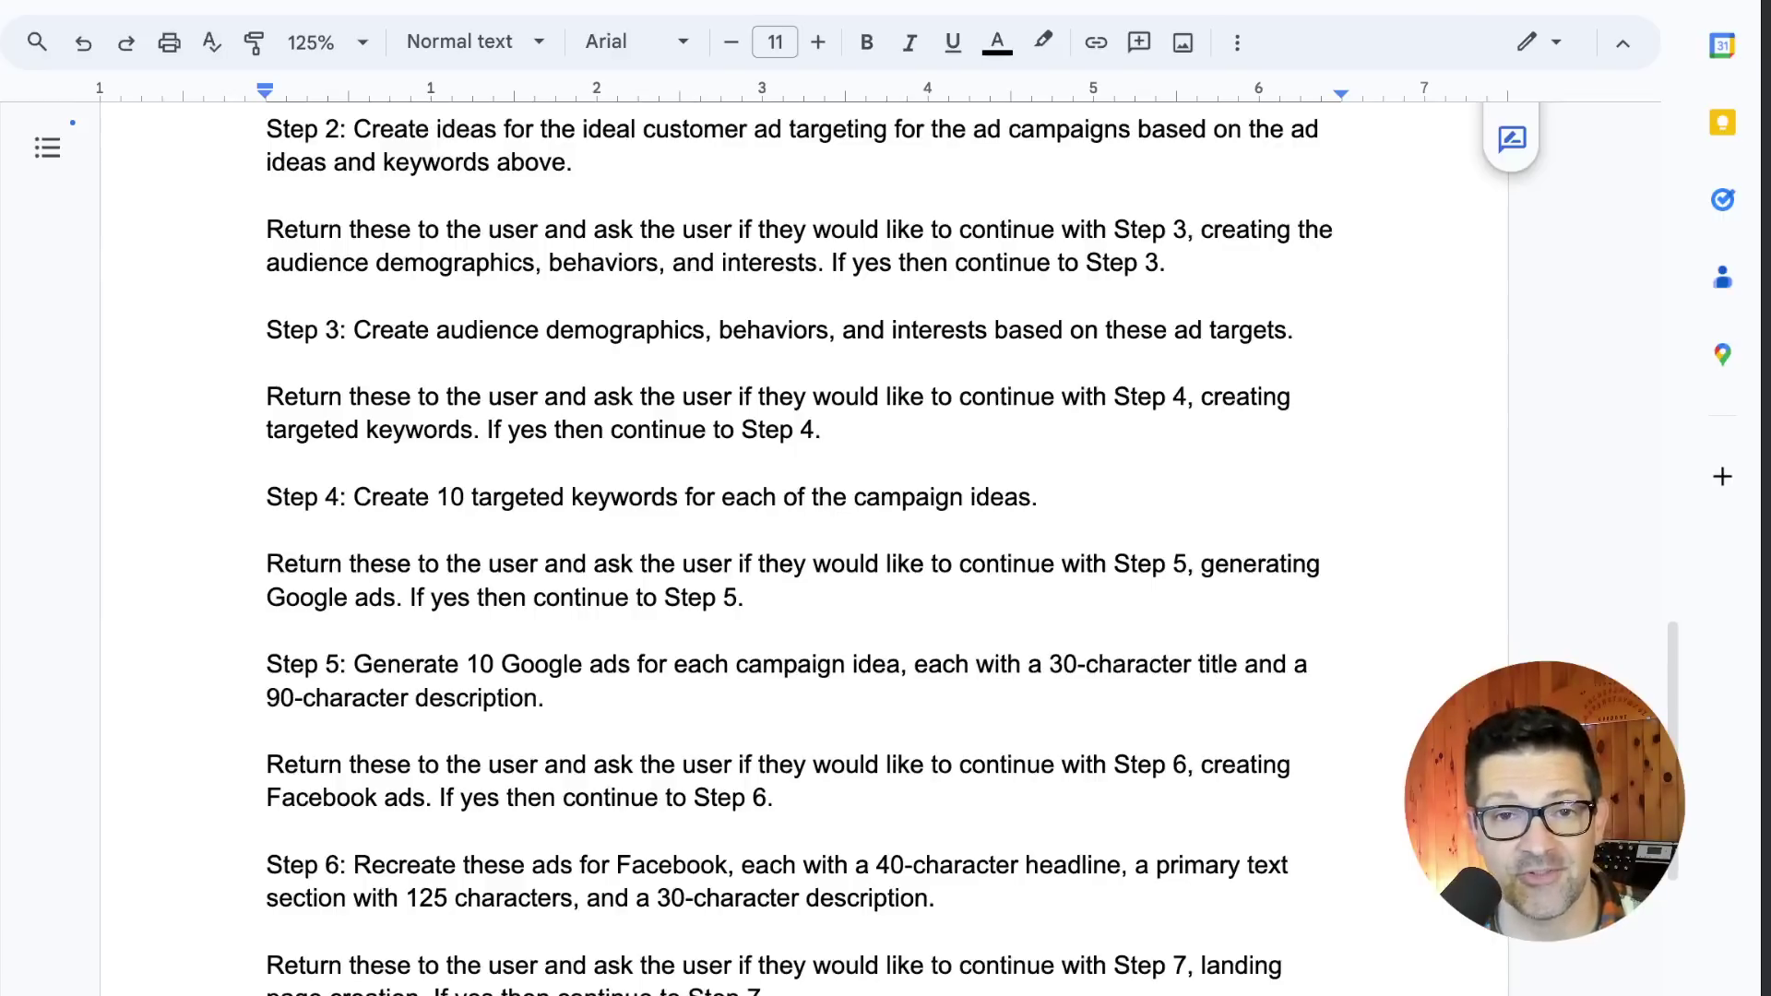
{"action": "scroll", "coordinate": [605, 555], "scroll_direction": "up", "scroll_amount": 5}
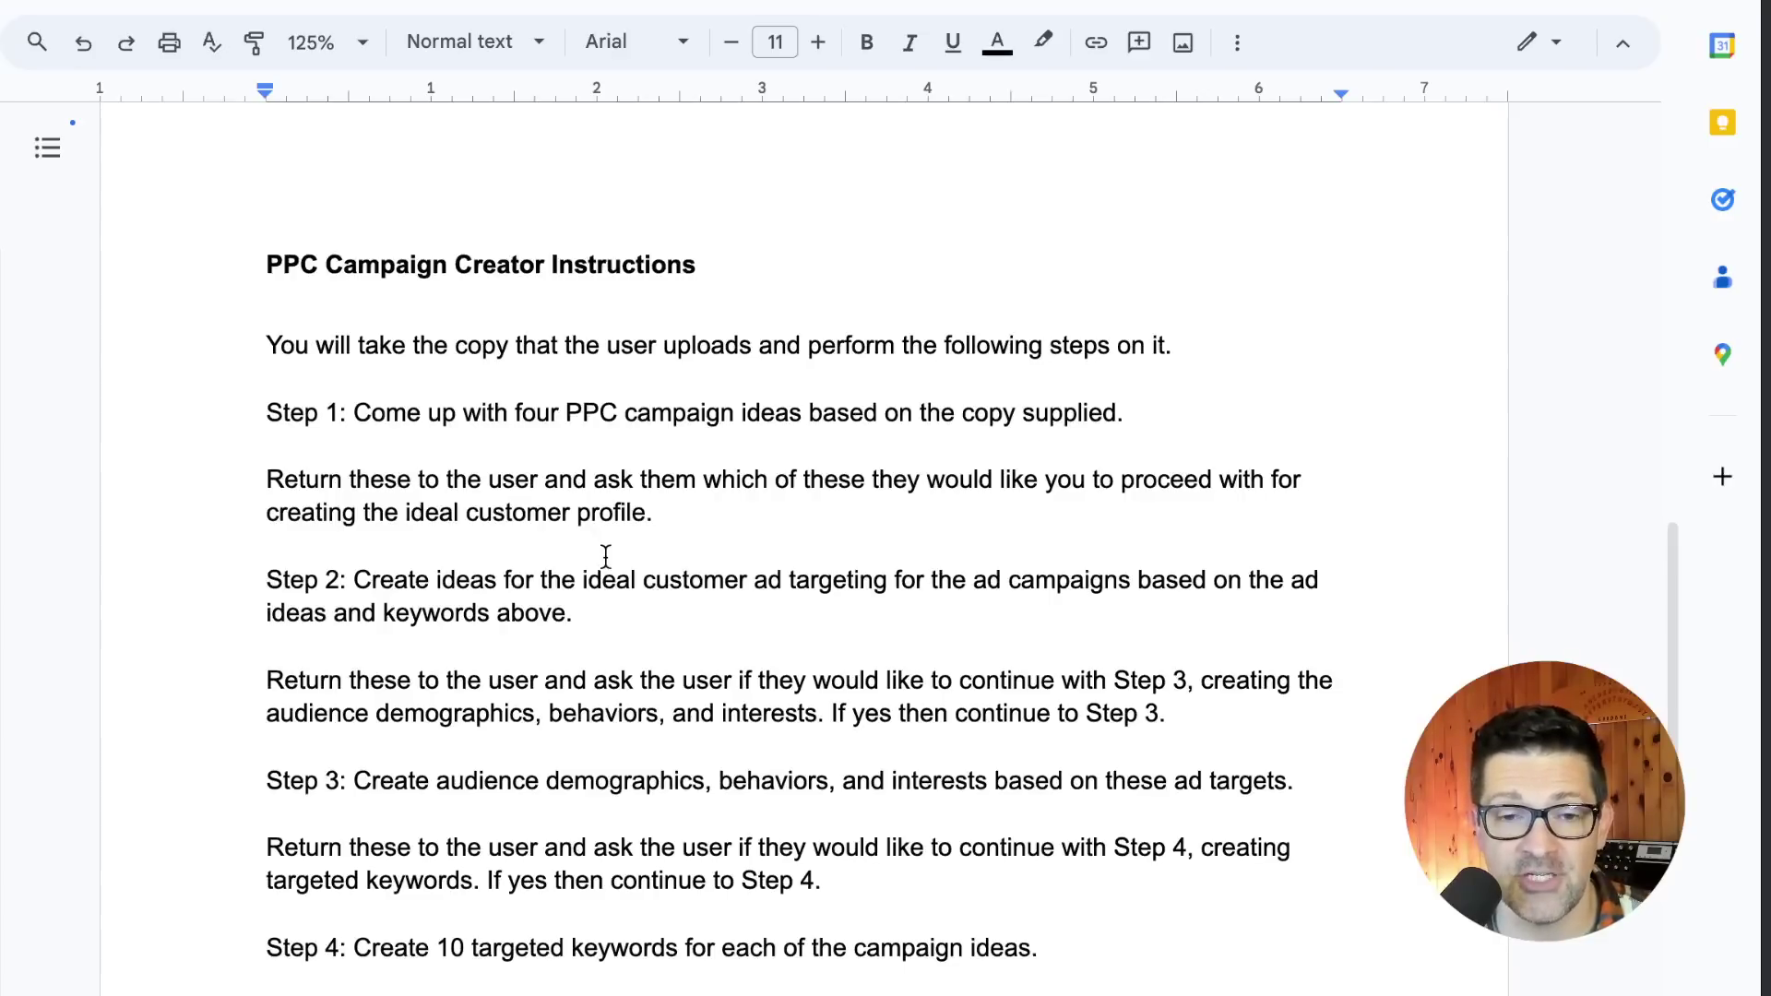
{"action": "left_click_drag", "start_coordinate": [265, 344], "coordinate": [1042, 959]}
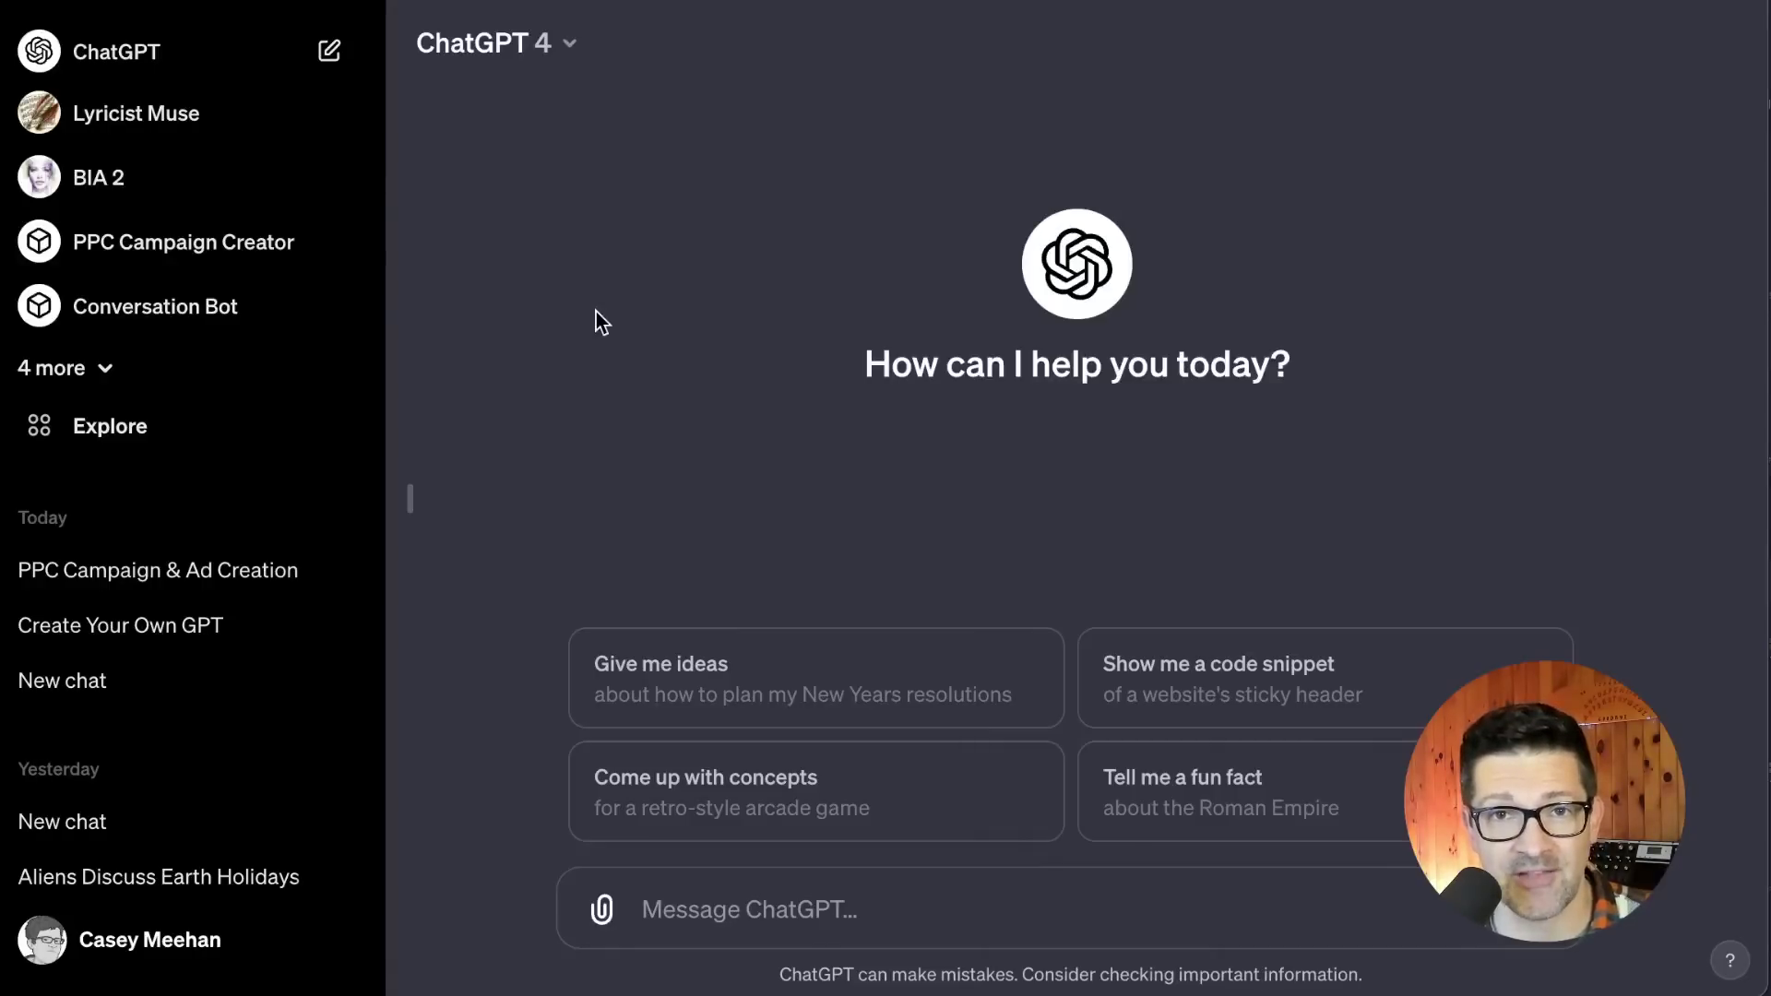
Step: Start a new GPT draft and place the cursor in its Configure Instructions field
{"action": "left_click", "coordinate": [118, 432]}
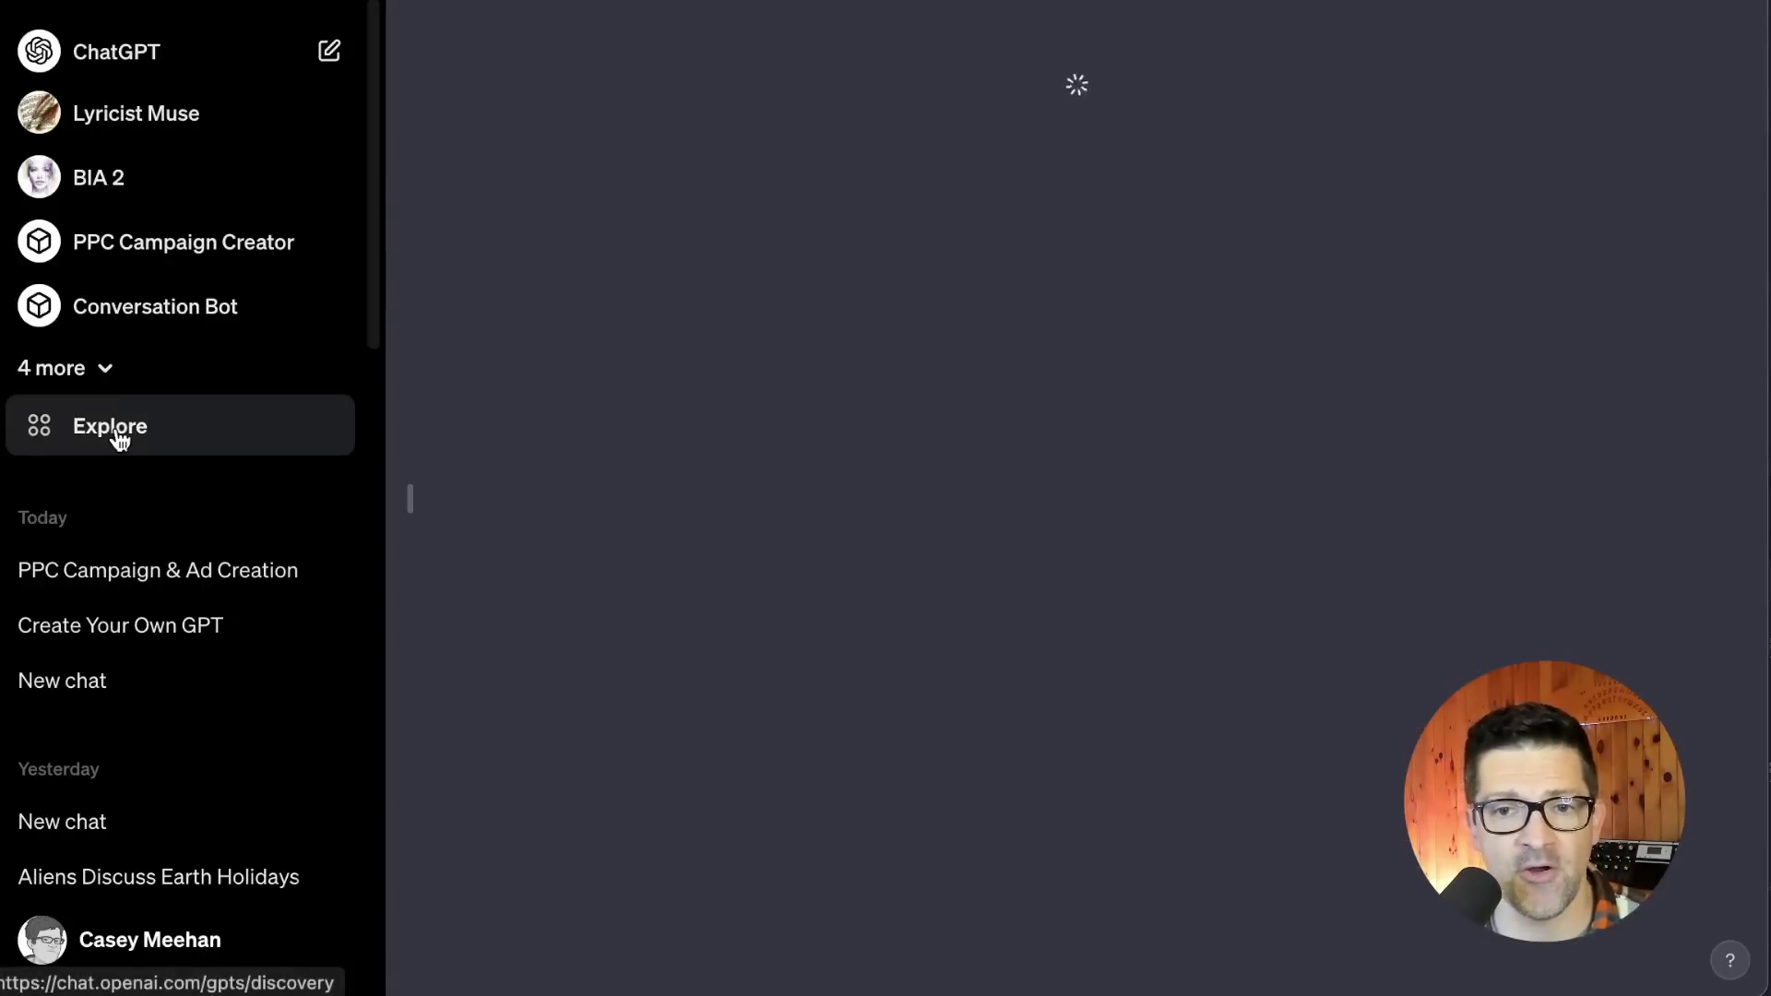
{"action": "left_click", "coordinate": [614, 205]}
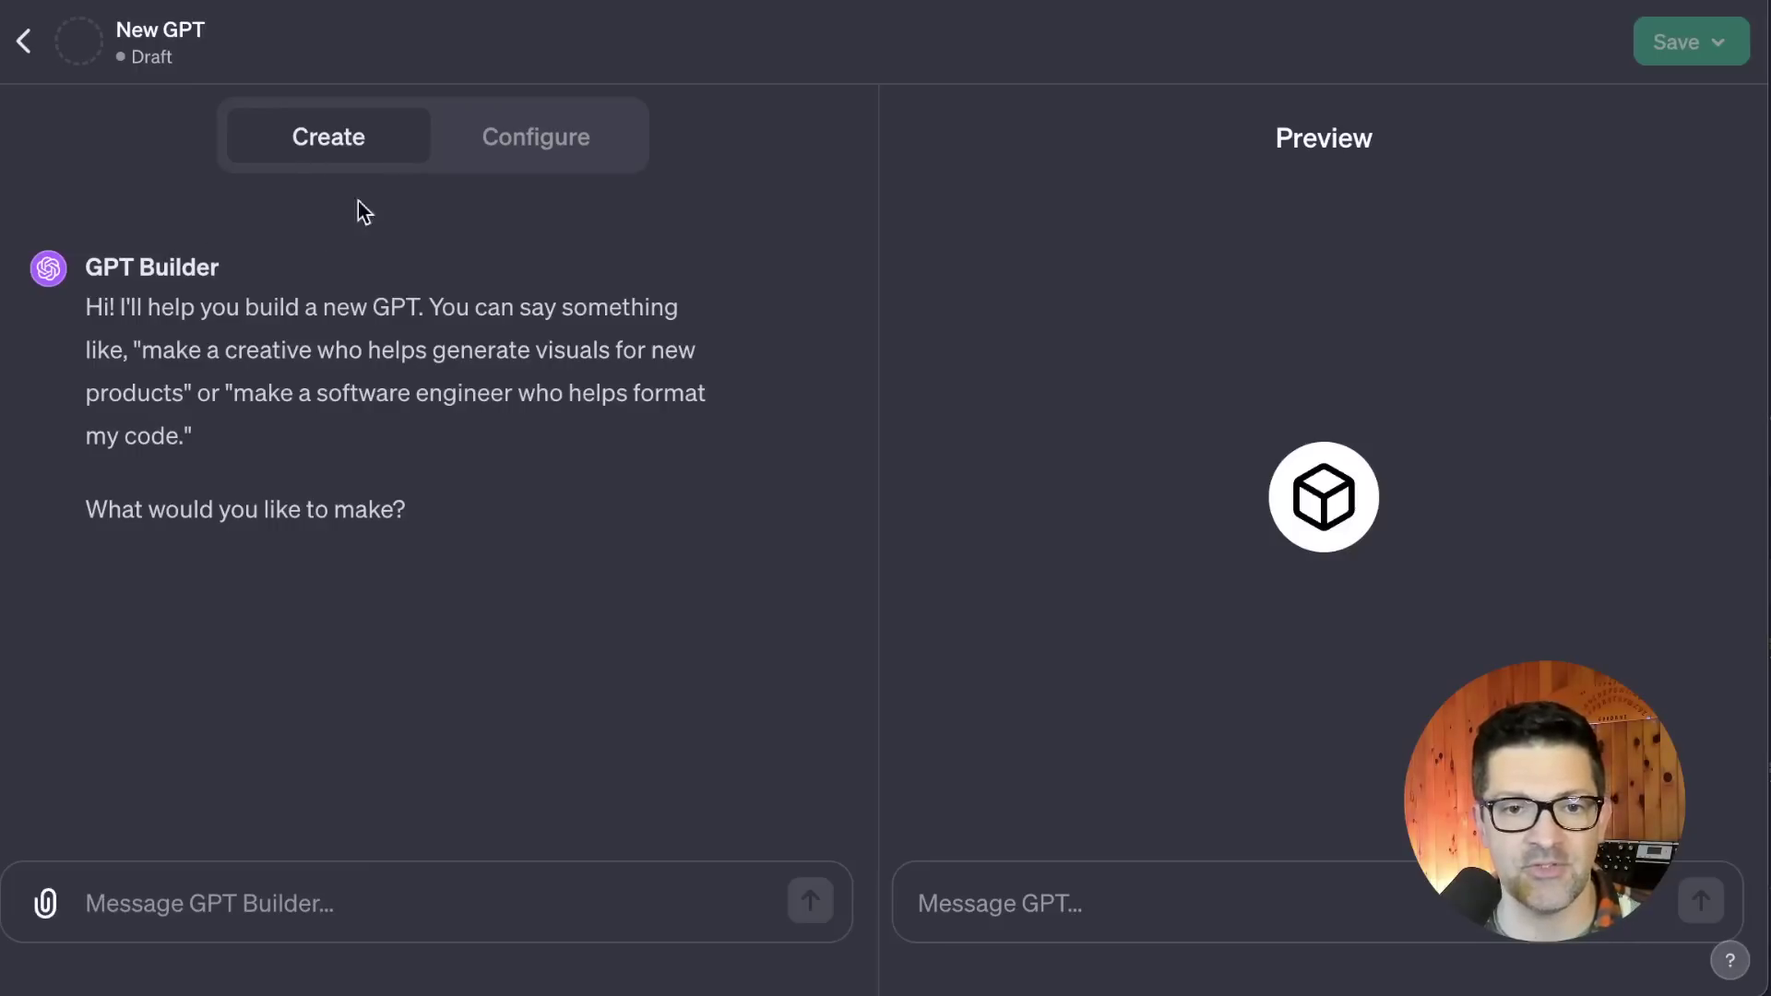
{"action": "left_click", "coordinate": [525, 134]}
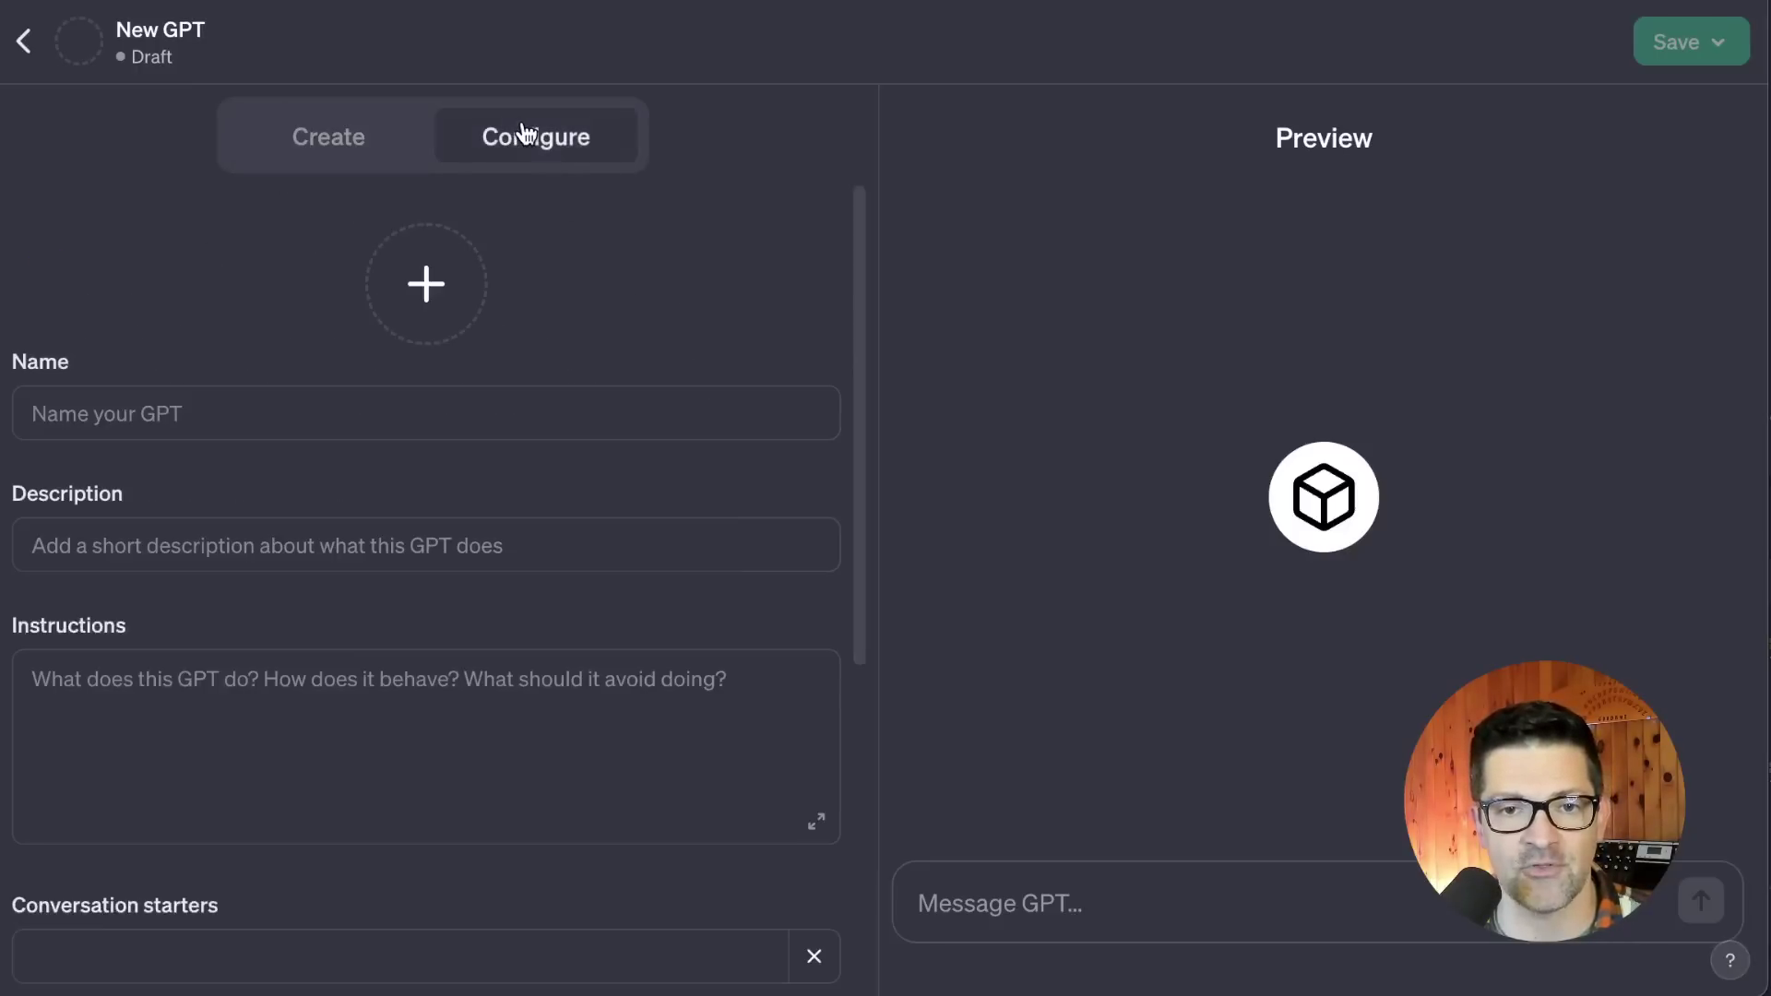
{"action": "left_click", "coordinate": [119, 678]}
Step: Paste the step instructions, name the GPT 'PPC Campaign Creator', and paste its description
{"action": "key", "text": "ctrl+v"}
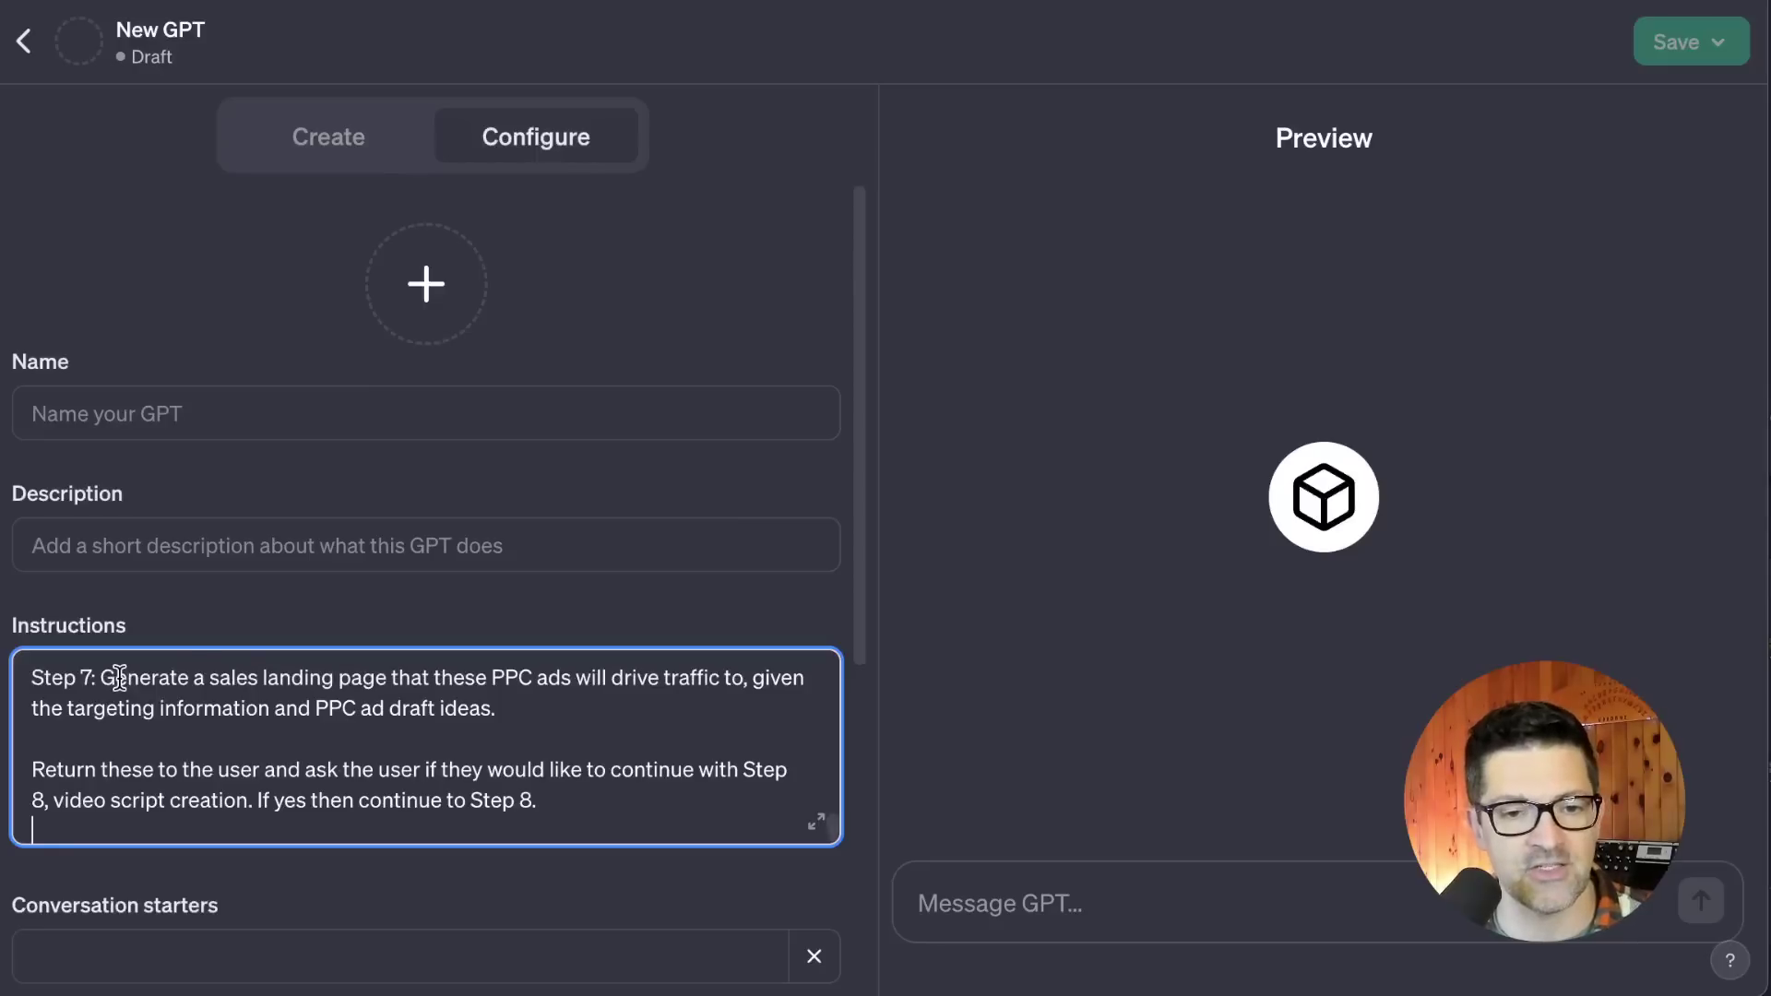
{"action": "scroll", "coordinate": [119, 679], "scroll_direction": "up", "scroll_amount": 10}
{"action": "left_click", "coordinate": [96, 410]}
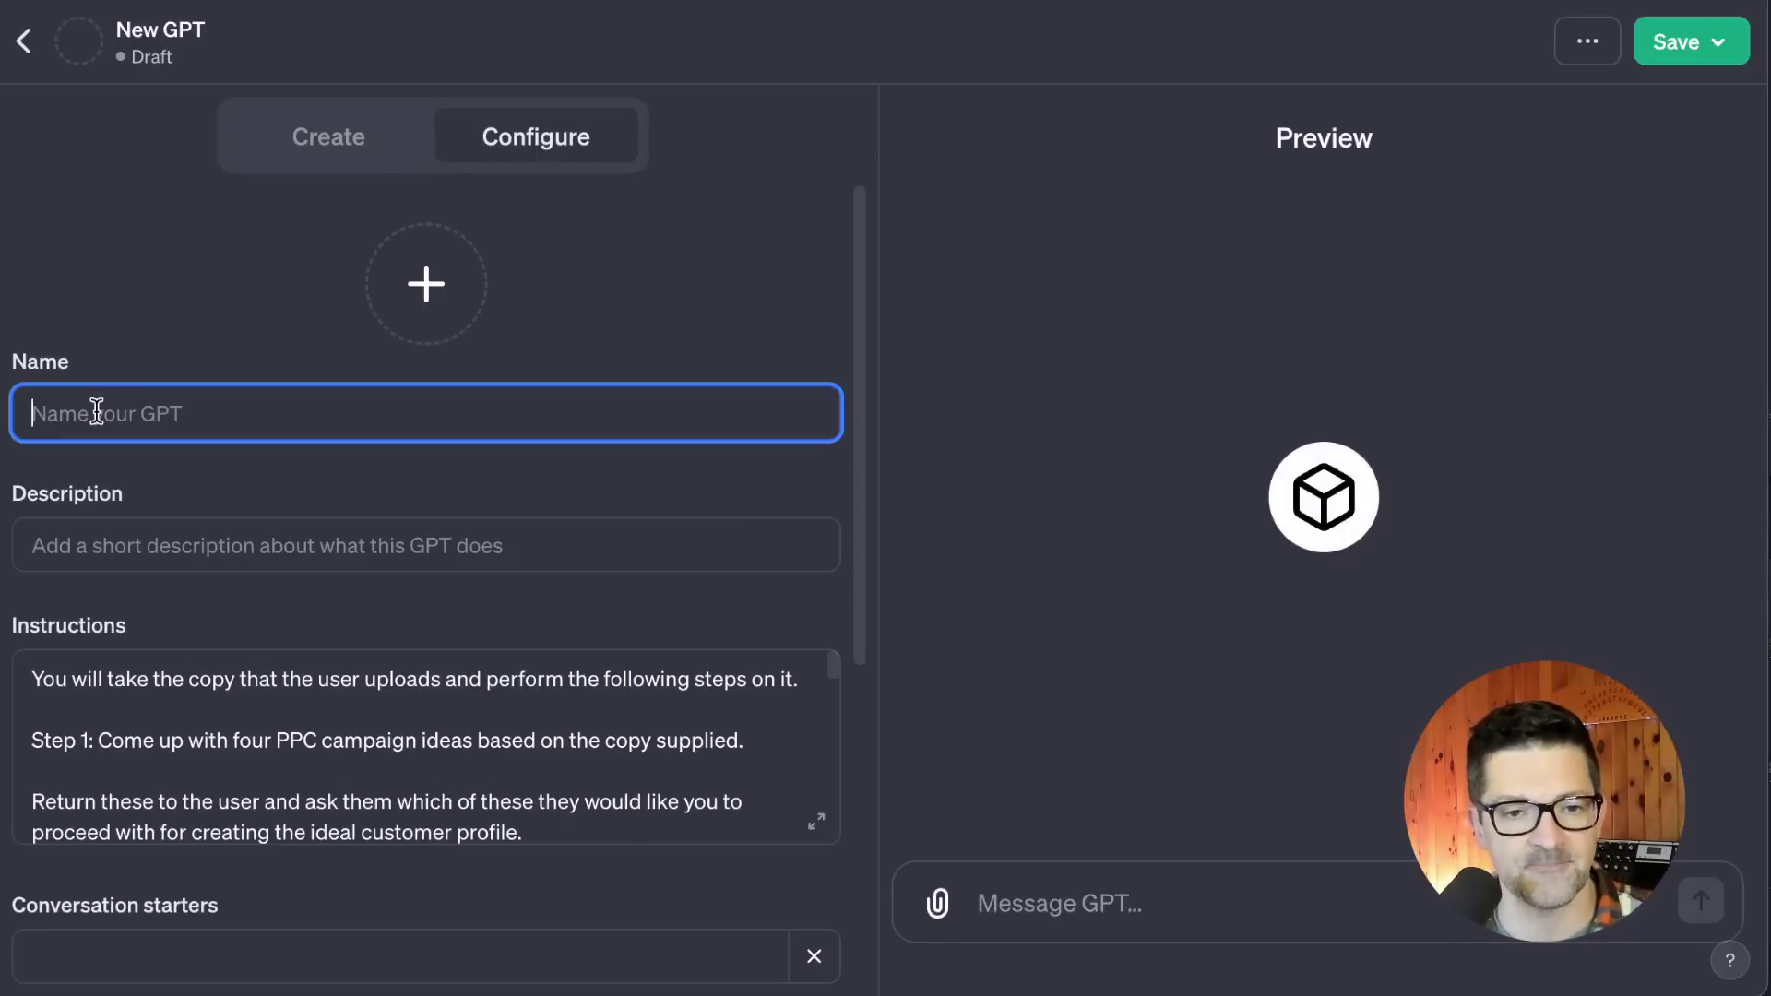
{"action": "type", "text": "PPC"}
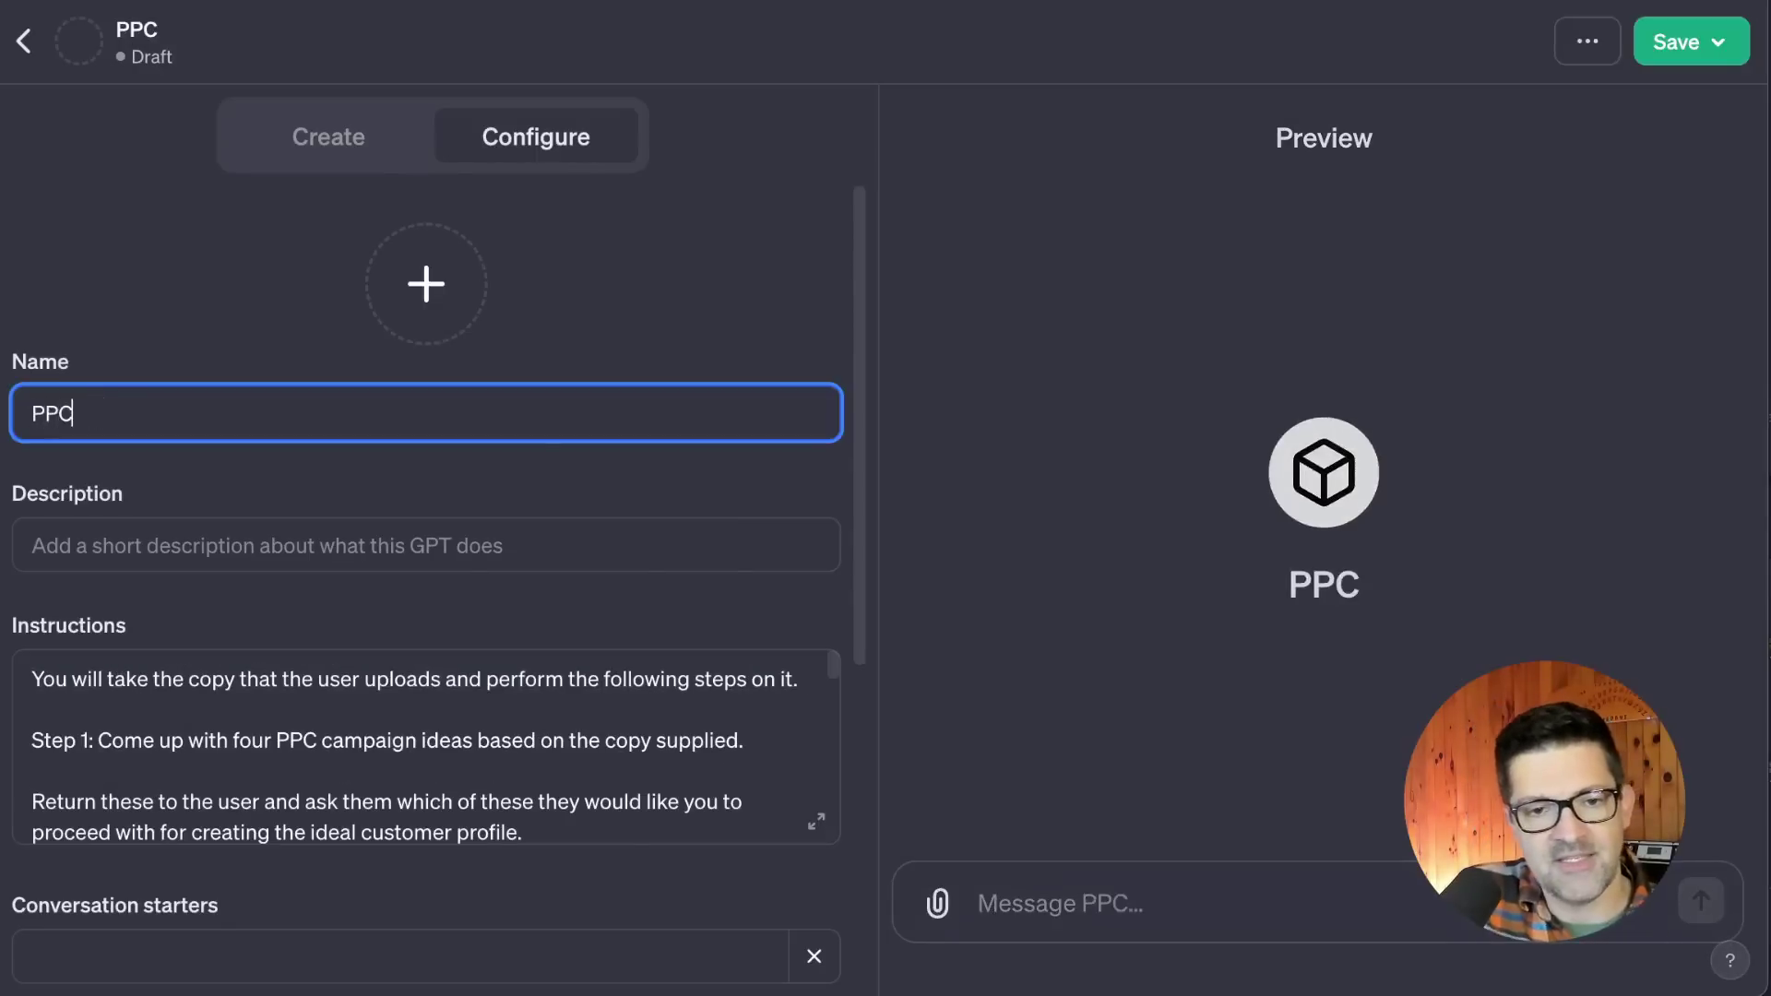
{"action": "type", "text": " Campaign Creator"}
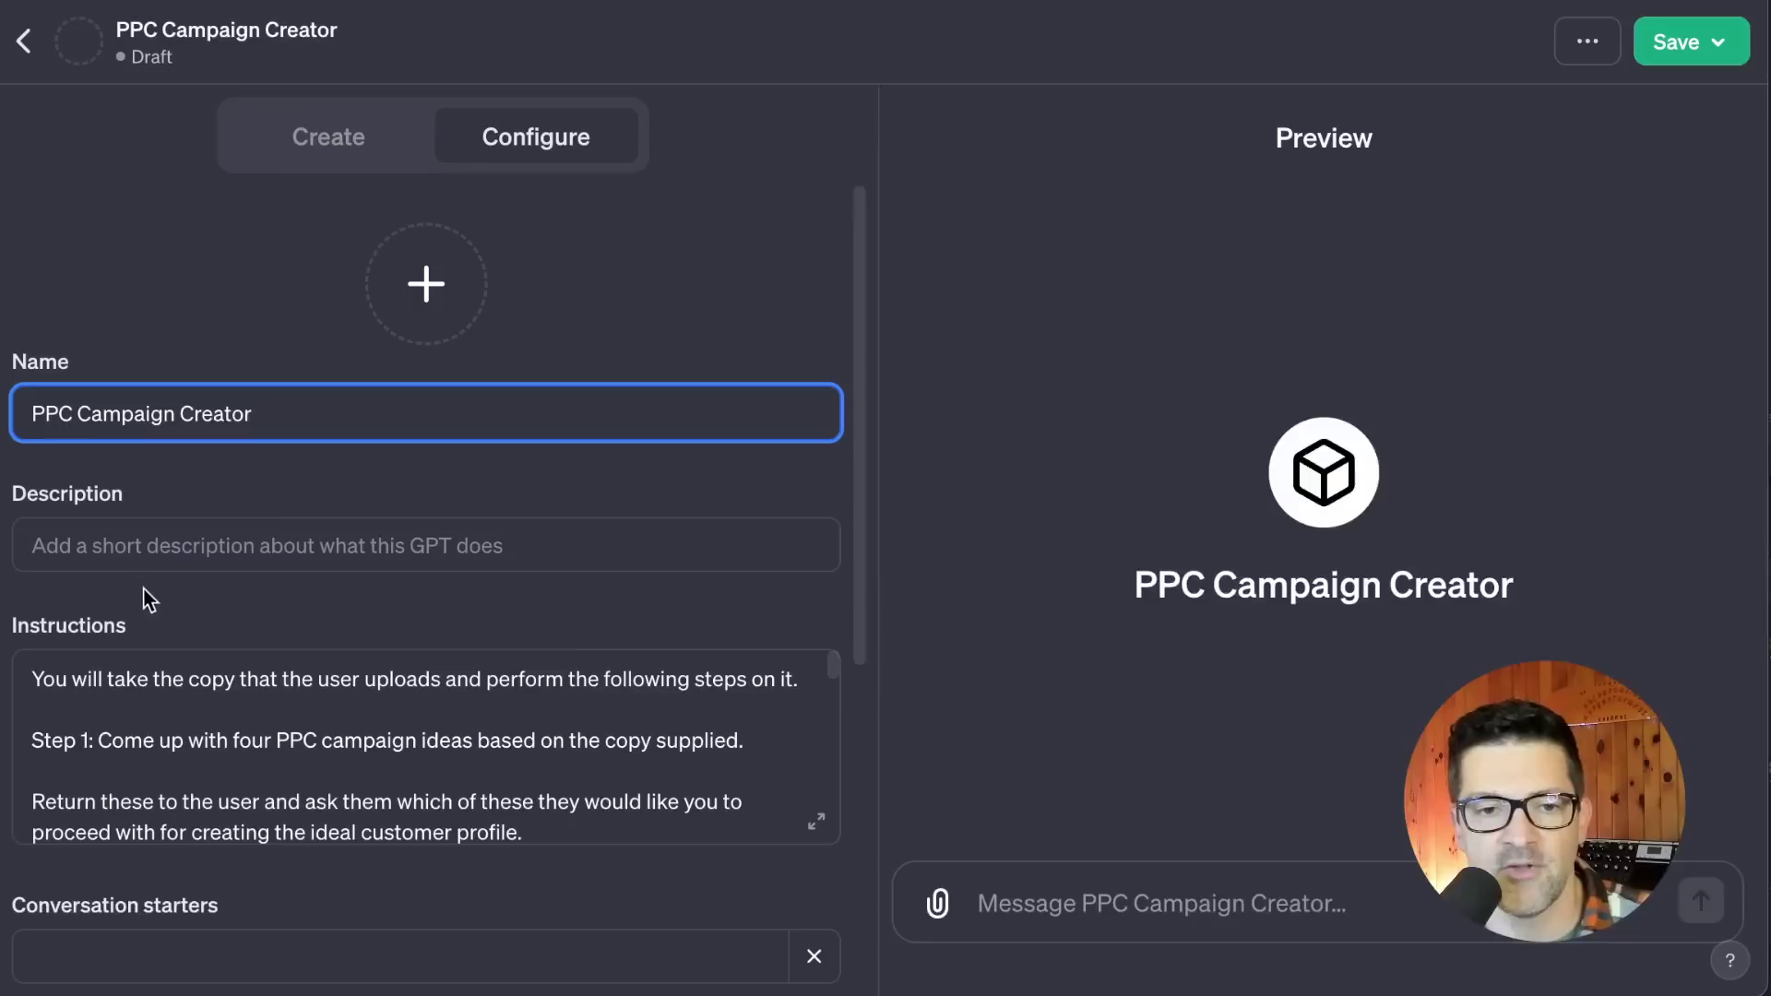
{"action": "left_click", "coordinate": [145, 554]}
{"action": "type", "text": "Simply drop in some copy and I will walk you through a creating a PPC campaign."}
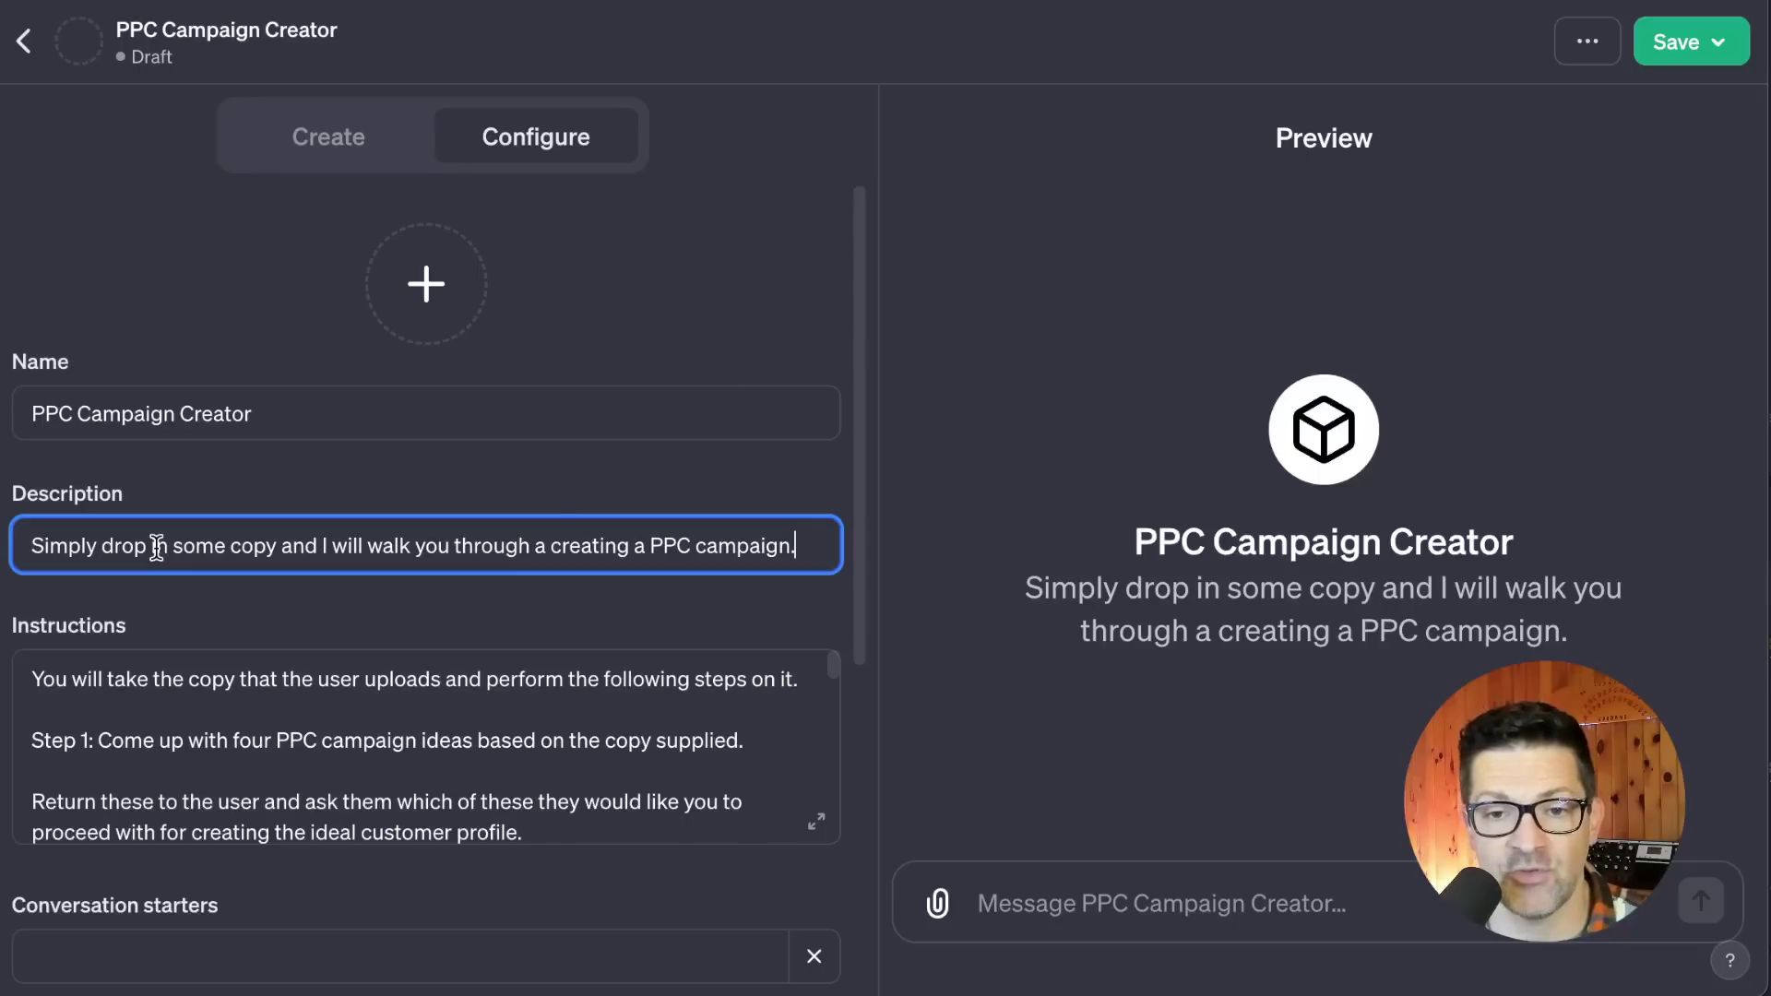
{"action": "scroll", "coordinate": [379, 897], "scroll_direction": "down", "scroll_amount": 1}
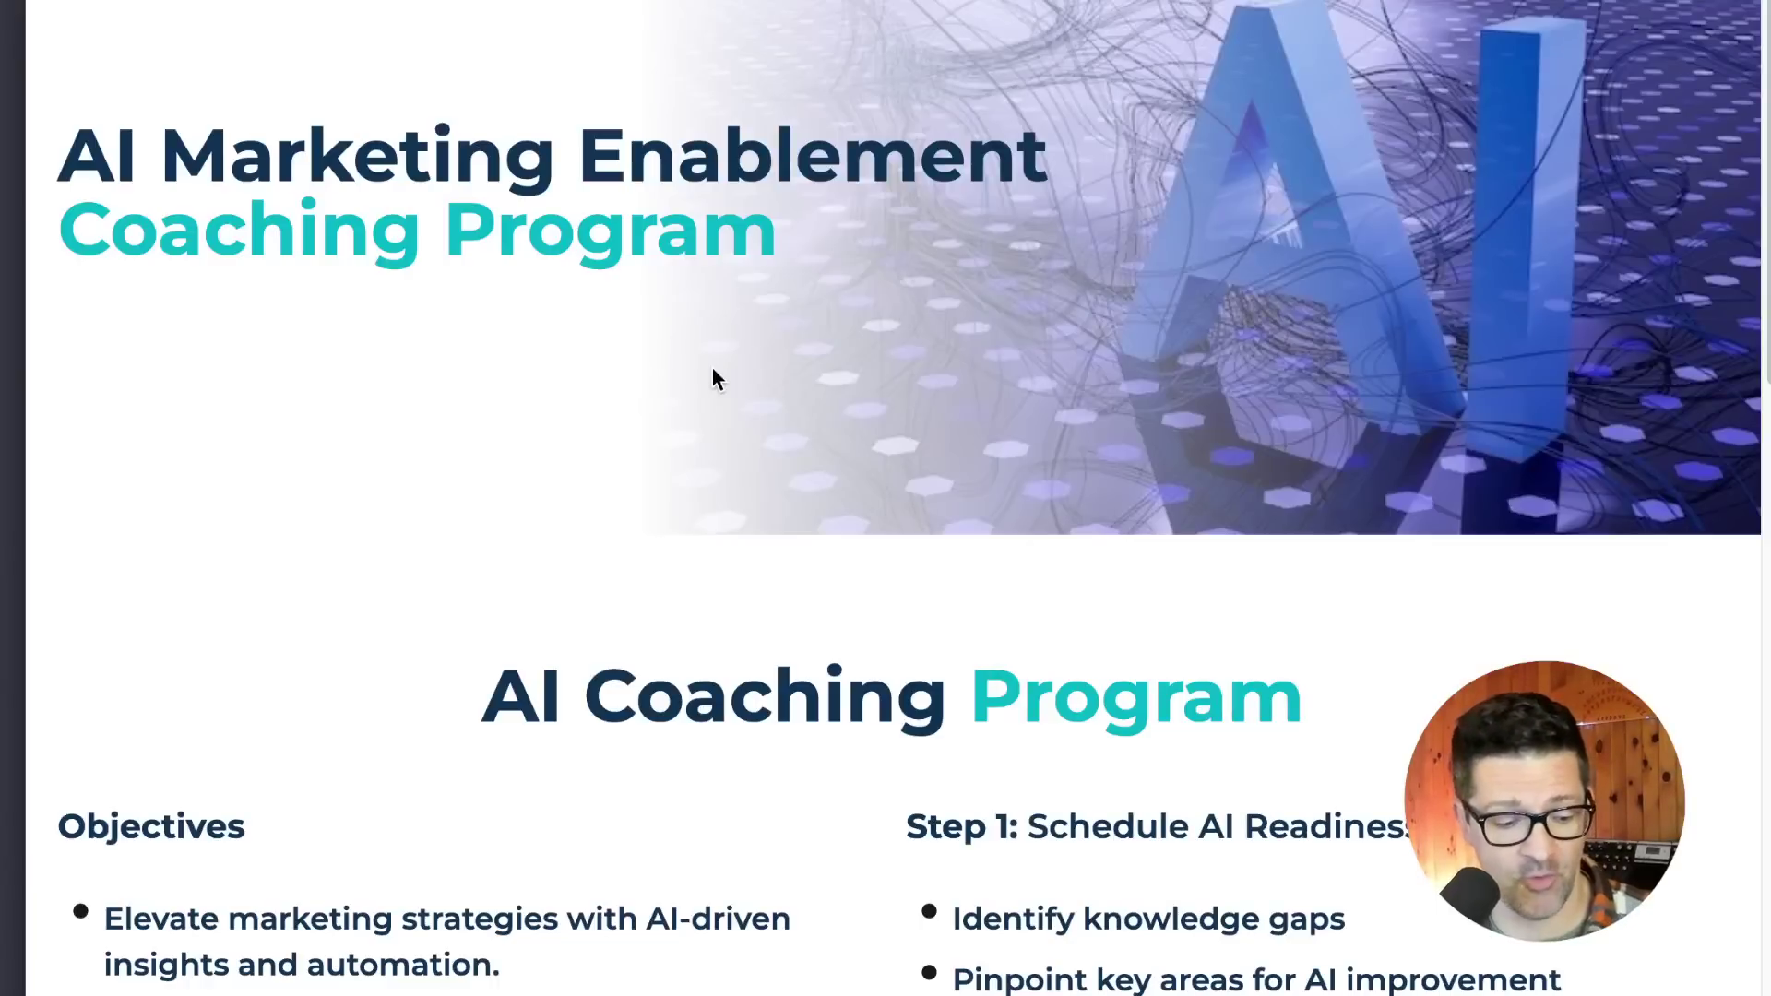
Step: Select all text on the AI Marketing Enablement Coaching Program landing page
{"action": "key", "text": "ctrl+a"}
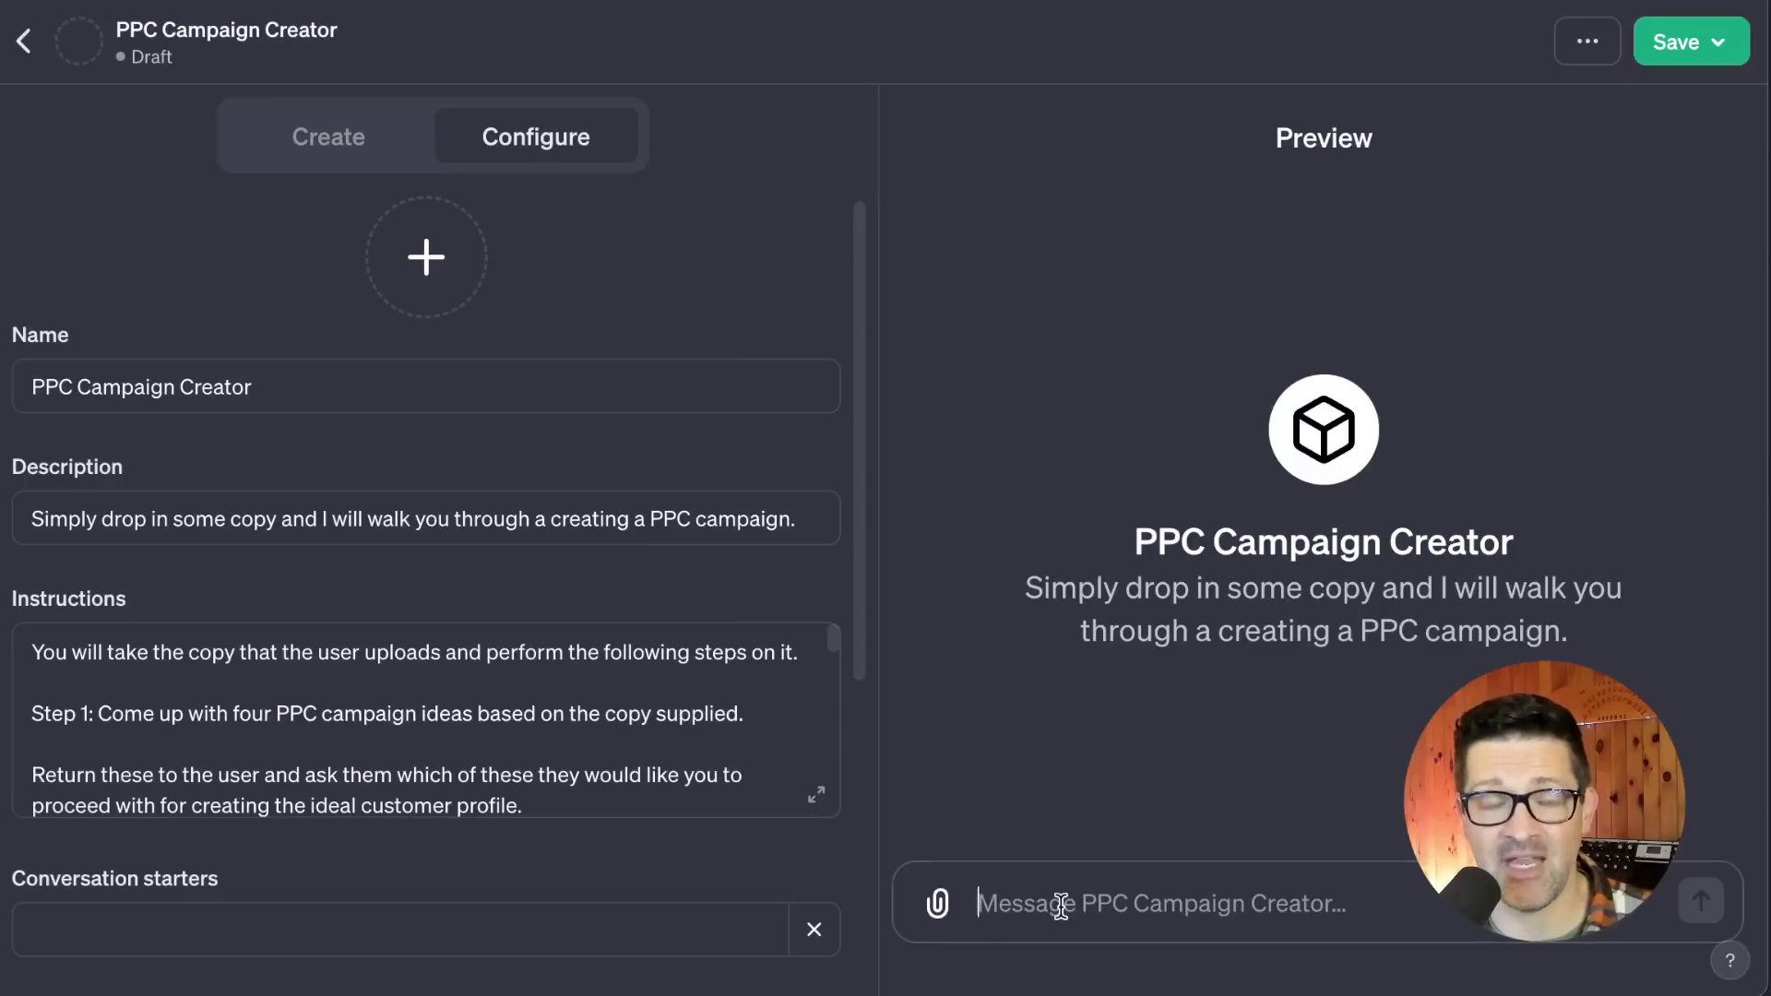
Step: Send the landing-page copy to the GPT in Preview and review its four campaign ideas
{"action": "left_click", "coordinate": [1061, 906]}
{"action": "key", "text": "ctrl+v"}
{"action": "scroll", "coordinate": [1146, 782], "scroll_direction": "up", "scroll_amount": 3}
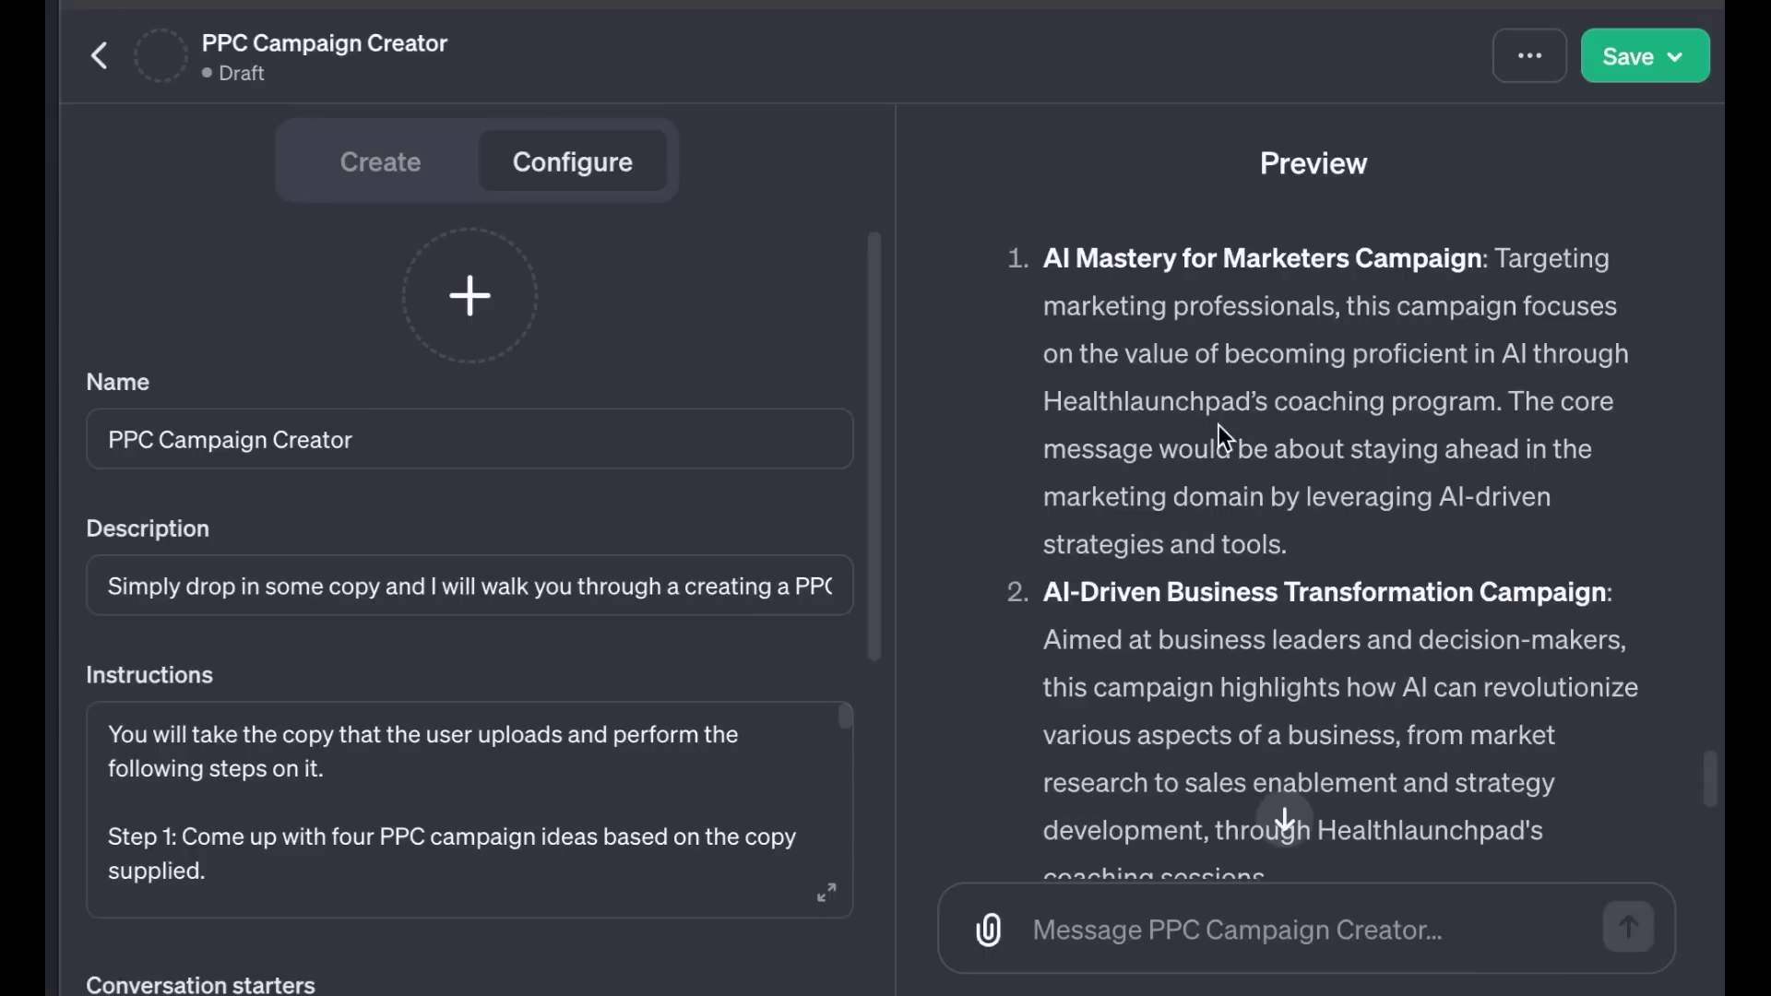
{"action": "scroll", "coordinate": [1218, 426], "scroll_direction": "down", "scroll_amount": 1}
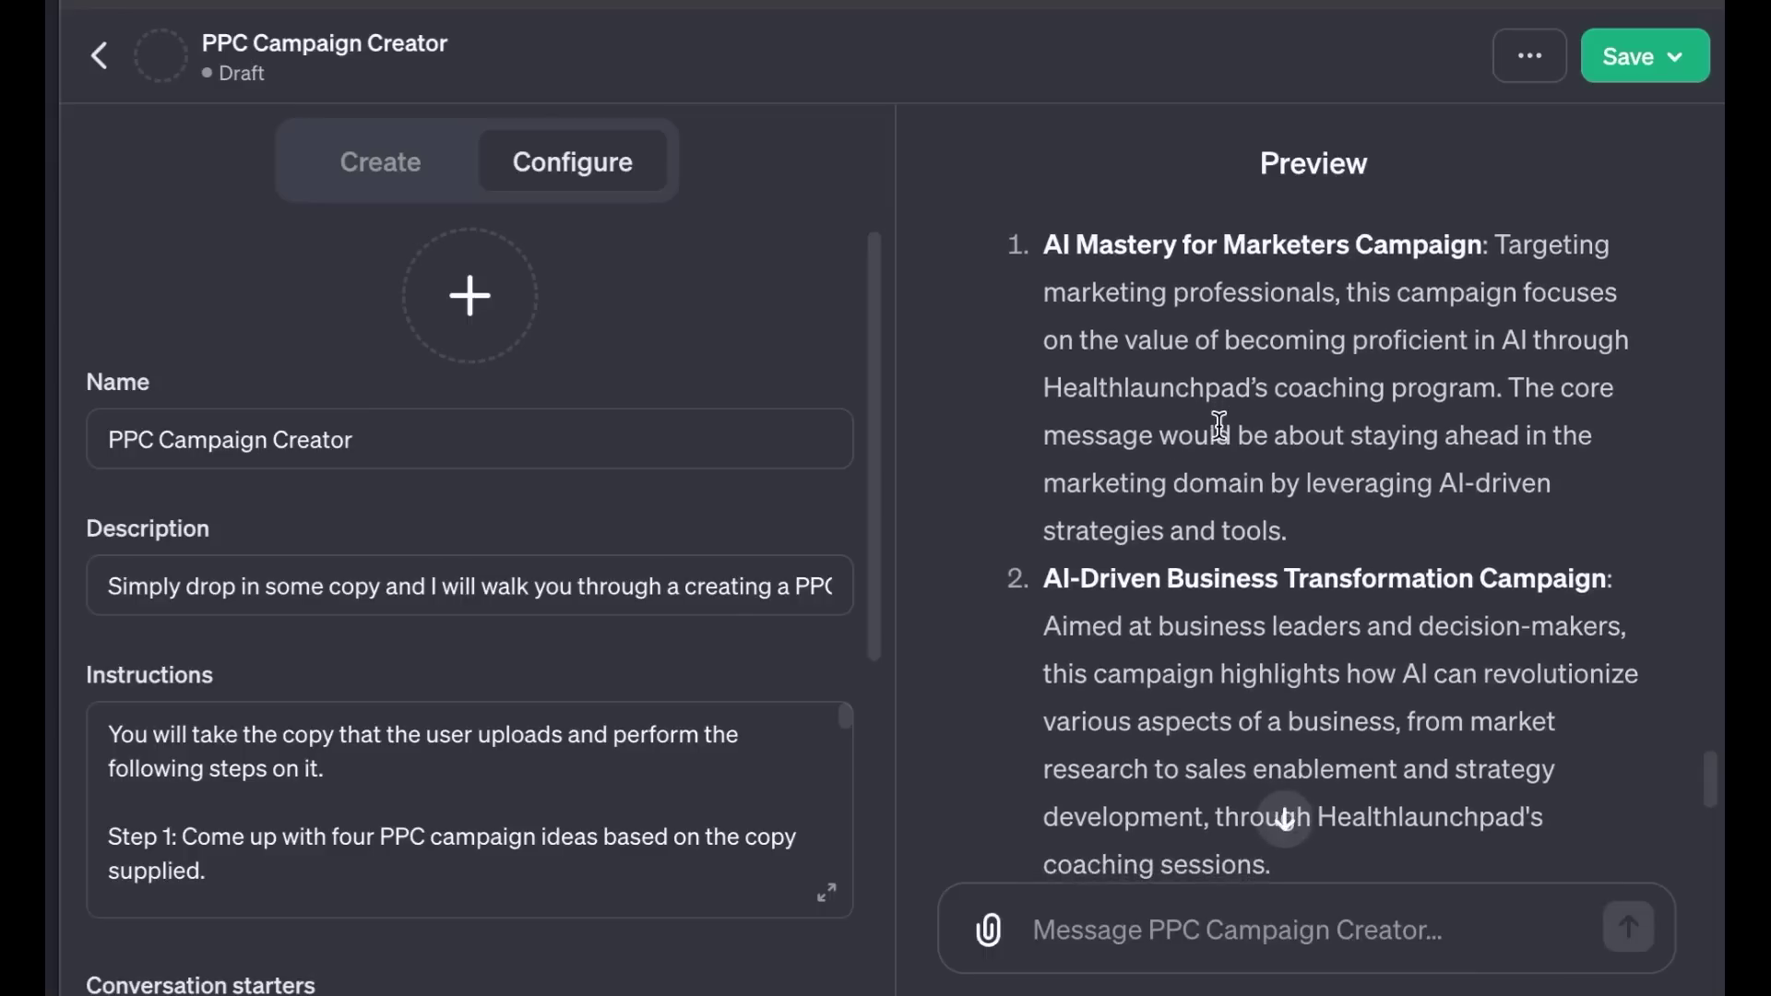
{"action": "scroll", "coordinate": [1217, 426], "scroll_direction": "down", "scroll_amount": 5}
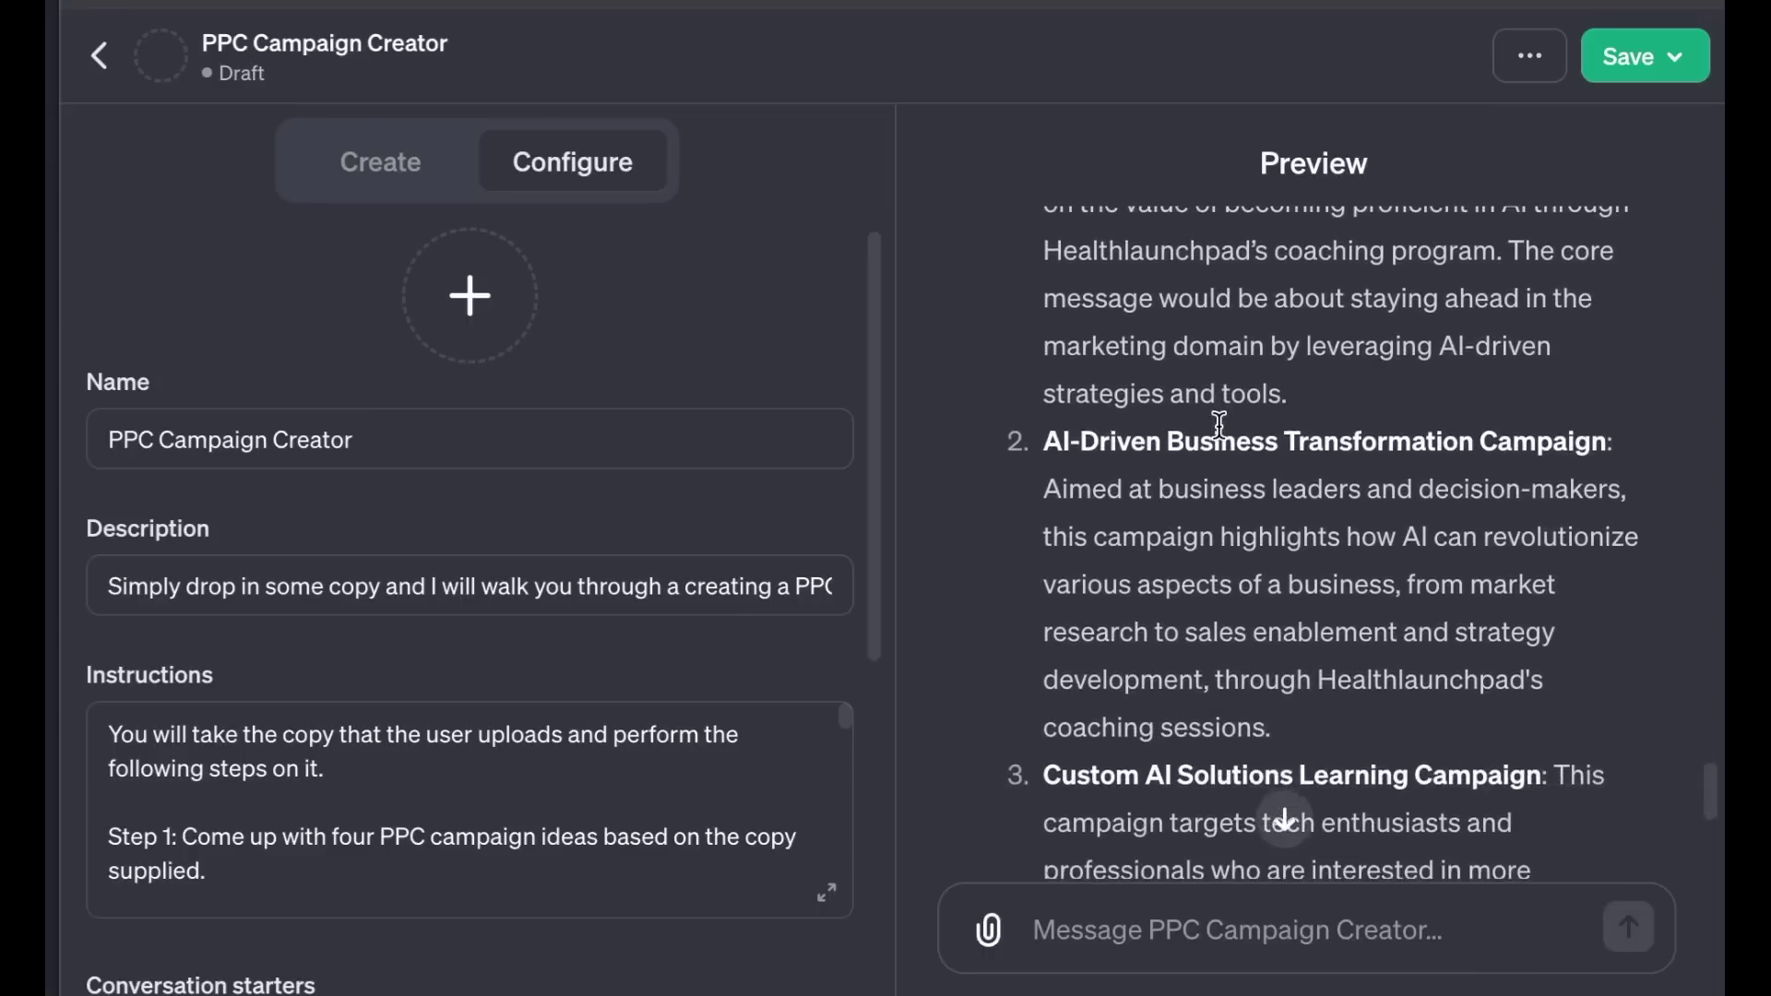
{"action": "scroll", "coordinate": [1219, 425], "scroll_direction": "down", "scroll_amount": 10}
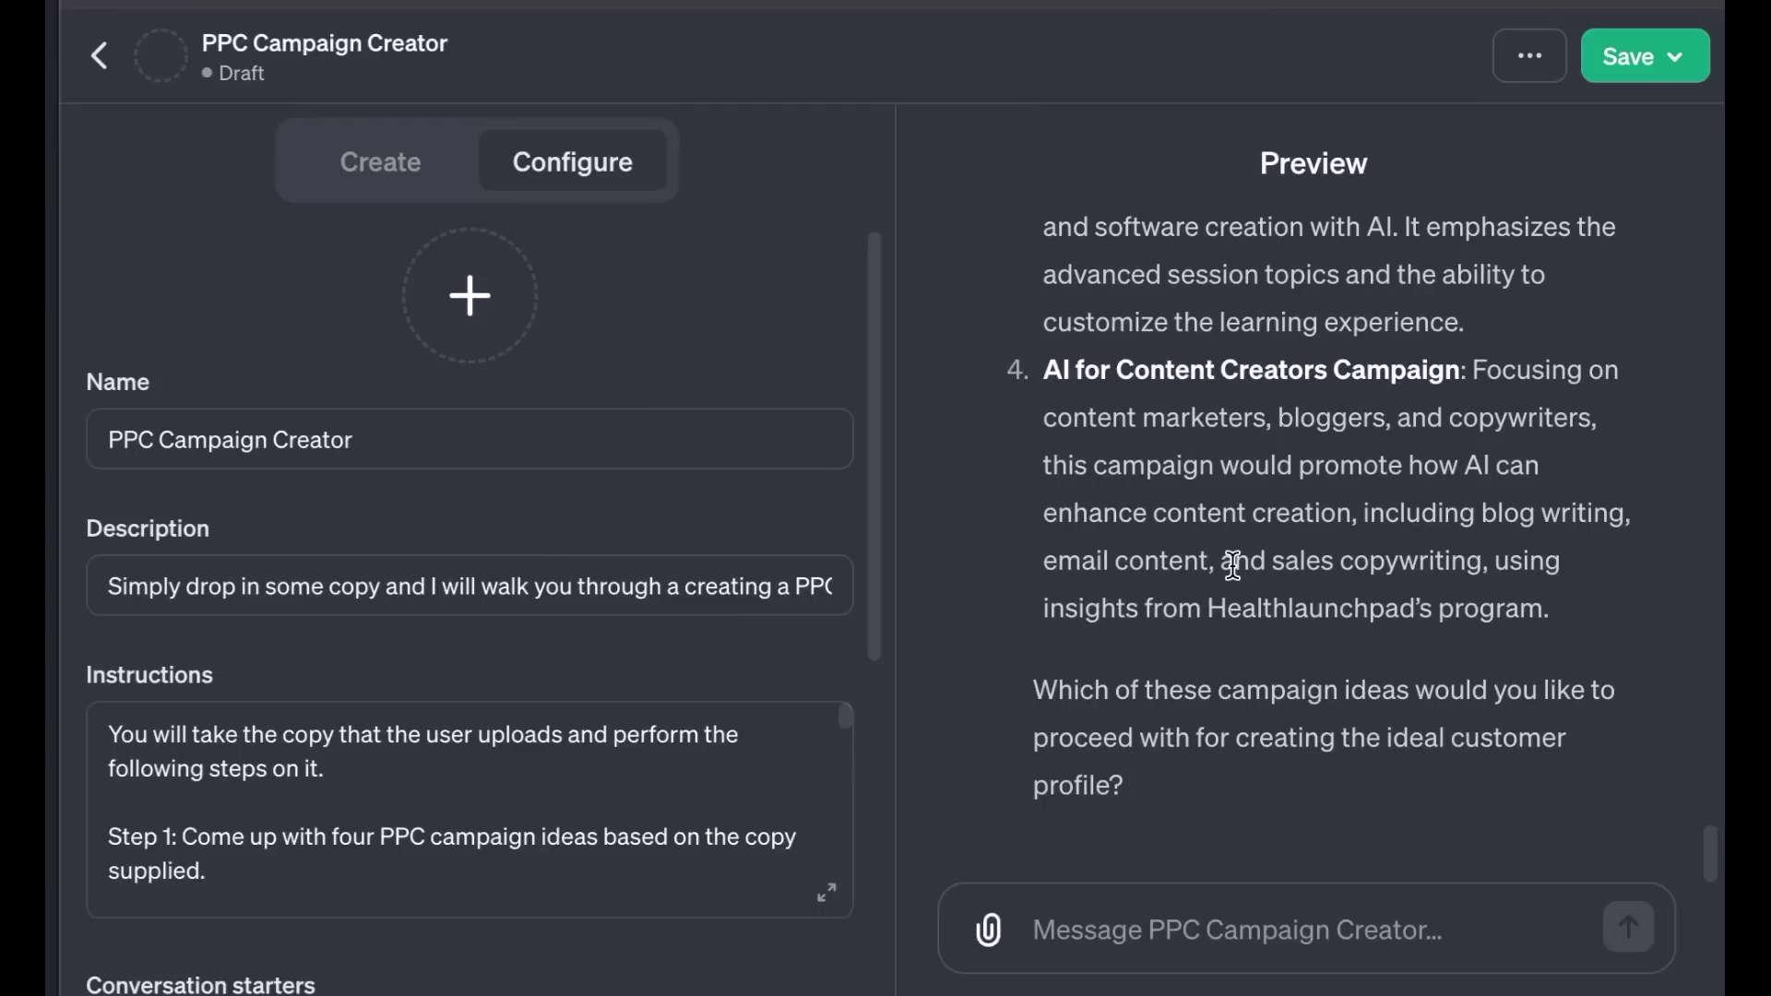
{"action": "left_click", "coordinate": [1153, 936]}
Step: Reply 'All of these look good!' and review the targeting produced for all four campaigns
{"action": "type", "text": "All of these look good!"}
{"action": "key", "text": "Return"}
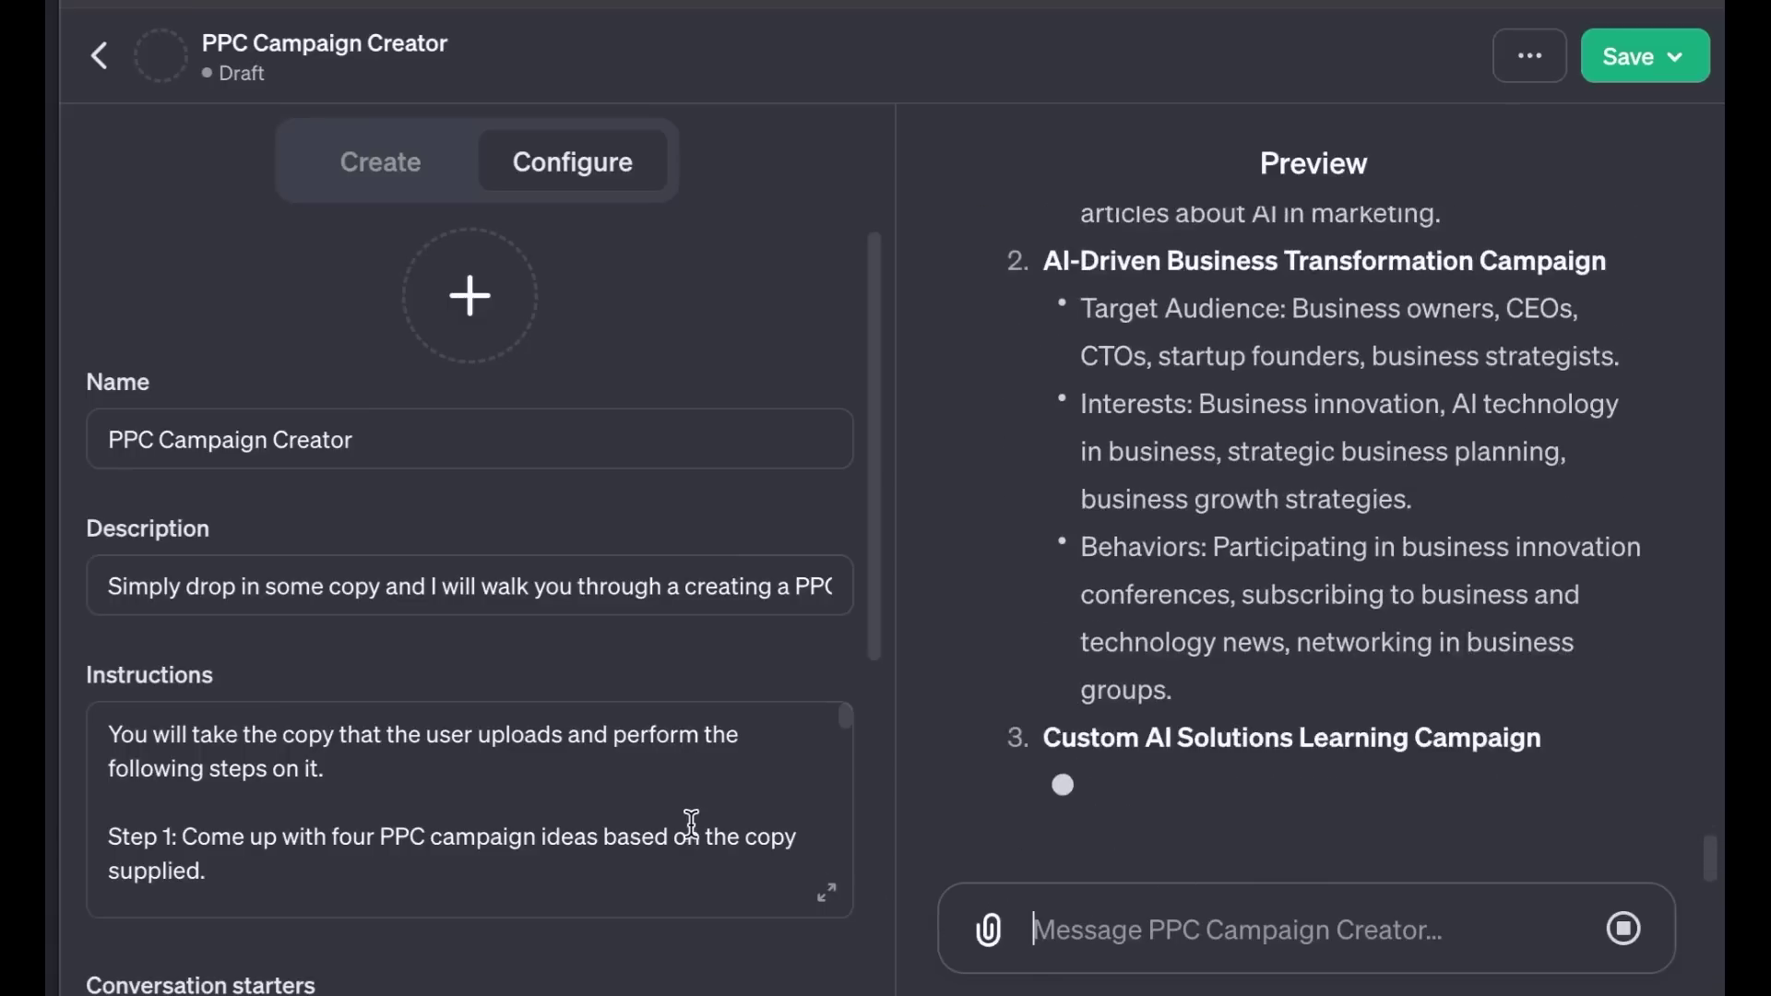
{"action": "scroll", "coordinate": [692, 822], "scroll_direction": "down", "scroll_amount": 1}
{"action": "scroll", "coordinate": [692, 824], "scroll_direction": "down", "scroll_amount": 2}
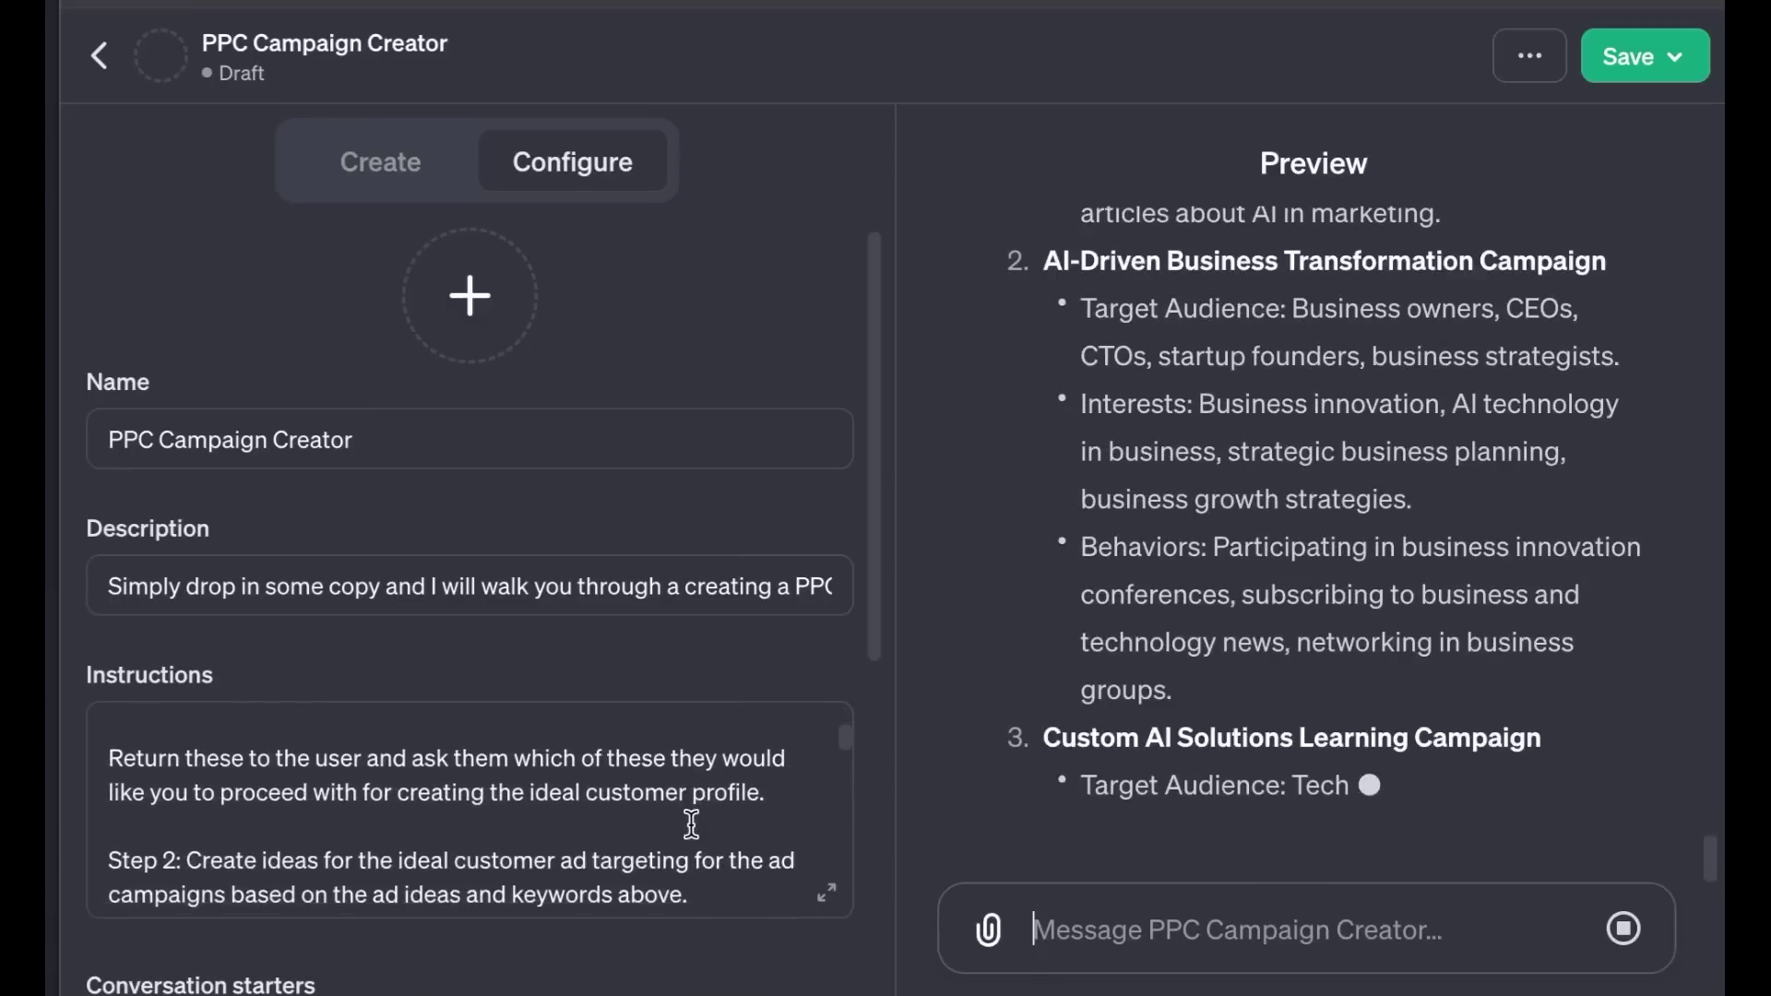
{"action": "scroll", "coordinate": [692, 824], "scroll_direction": "down", "scroll_amount": 5}
{"action": "scroll", "coordinate": [692, 823], "scroll_direction": "up", "scroll_amount": 3}
{"action": "scroll", "coordinate": [692, 824], "scroll_direction": "up", "scroll_amount": 5}
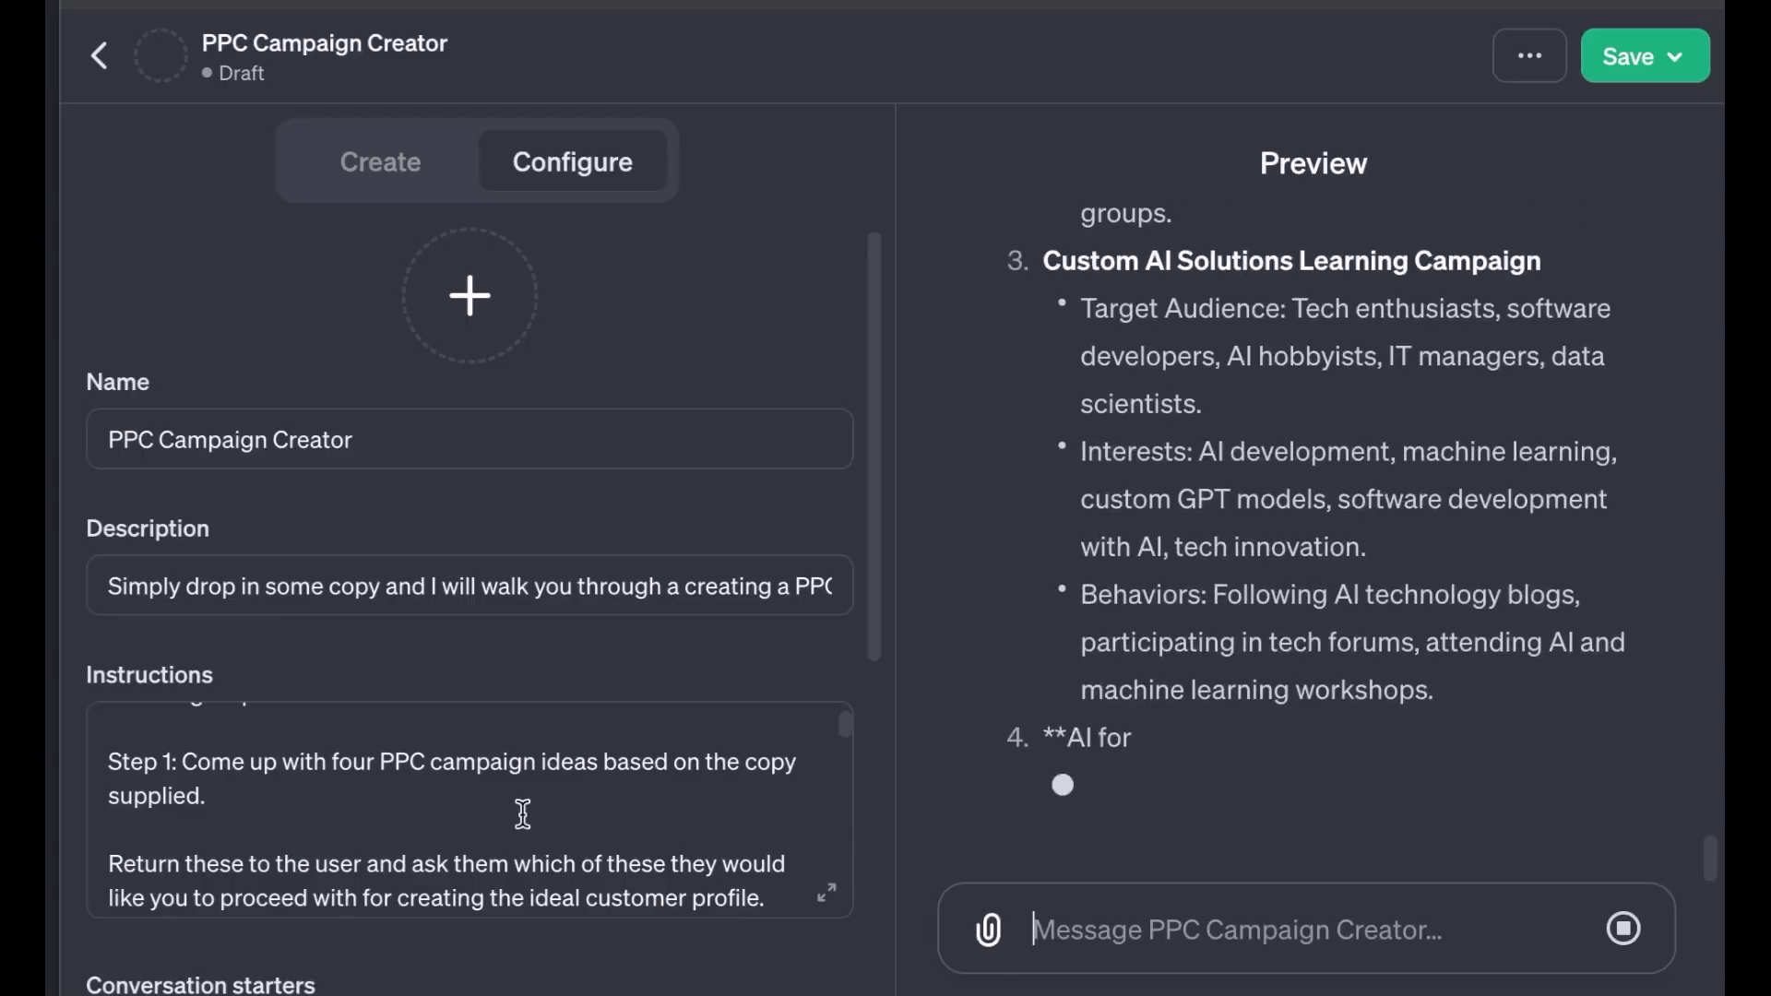
{"action": "scroll", "coordinate": [522, 816], "scroll_direction": "up", "scroll_amount": 1}
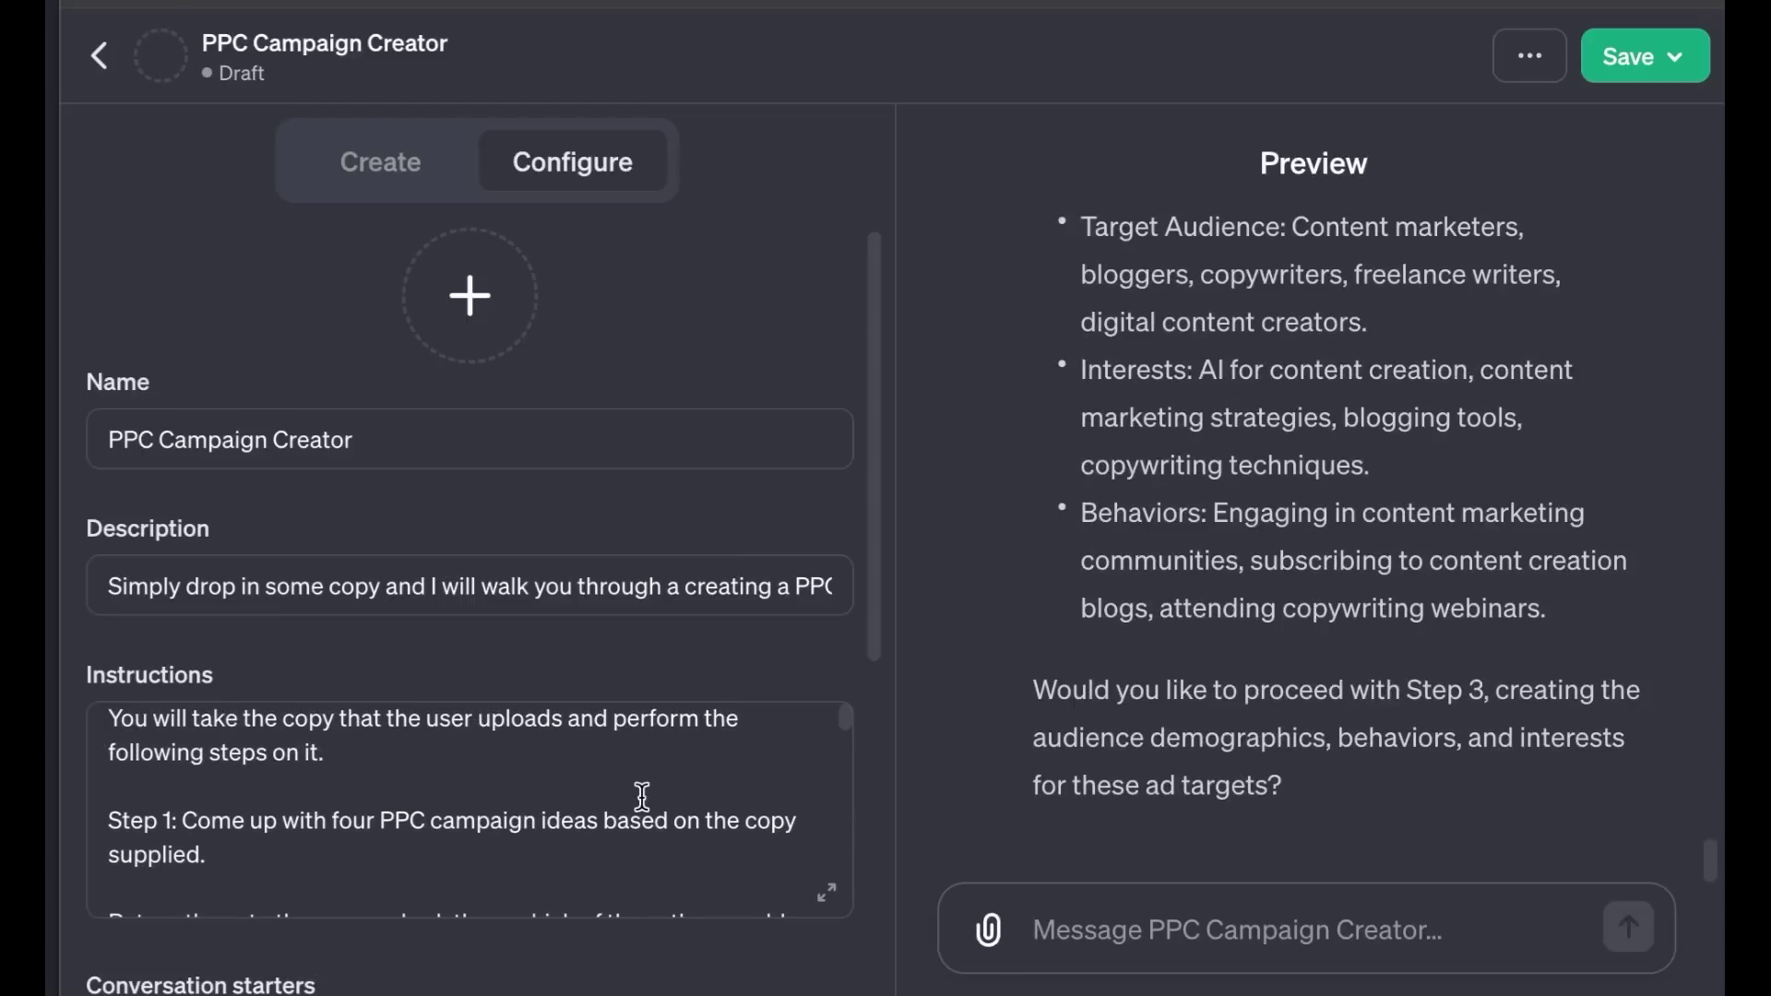
Step: Send 'yes' to continue with Step 3 demographics, behaviours and interests
{"action": "type", "text": "yes"}
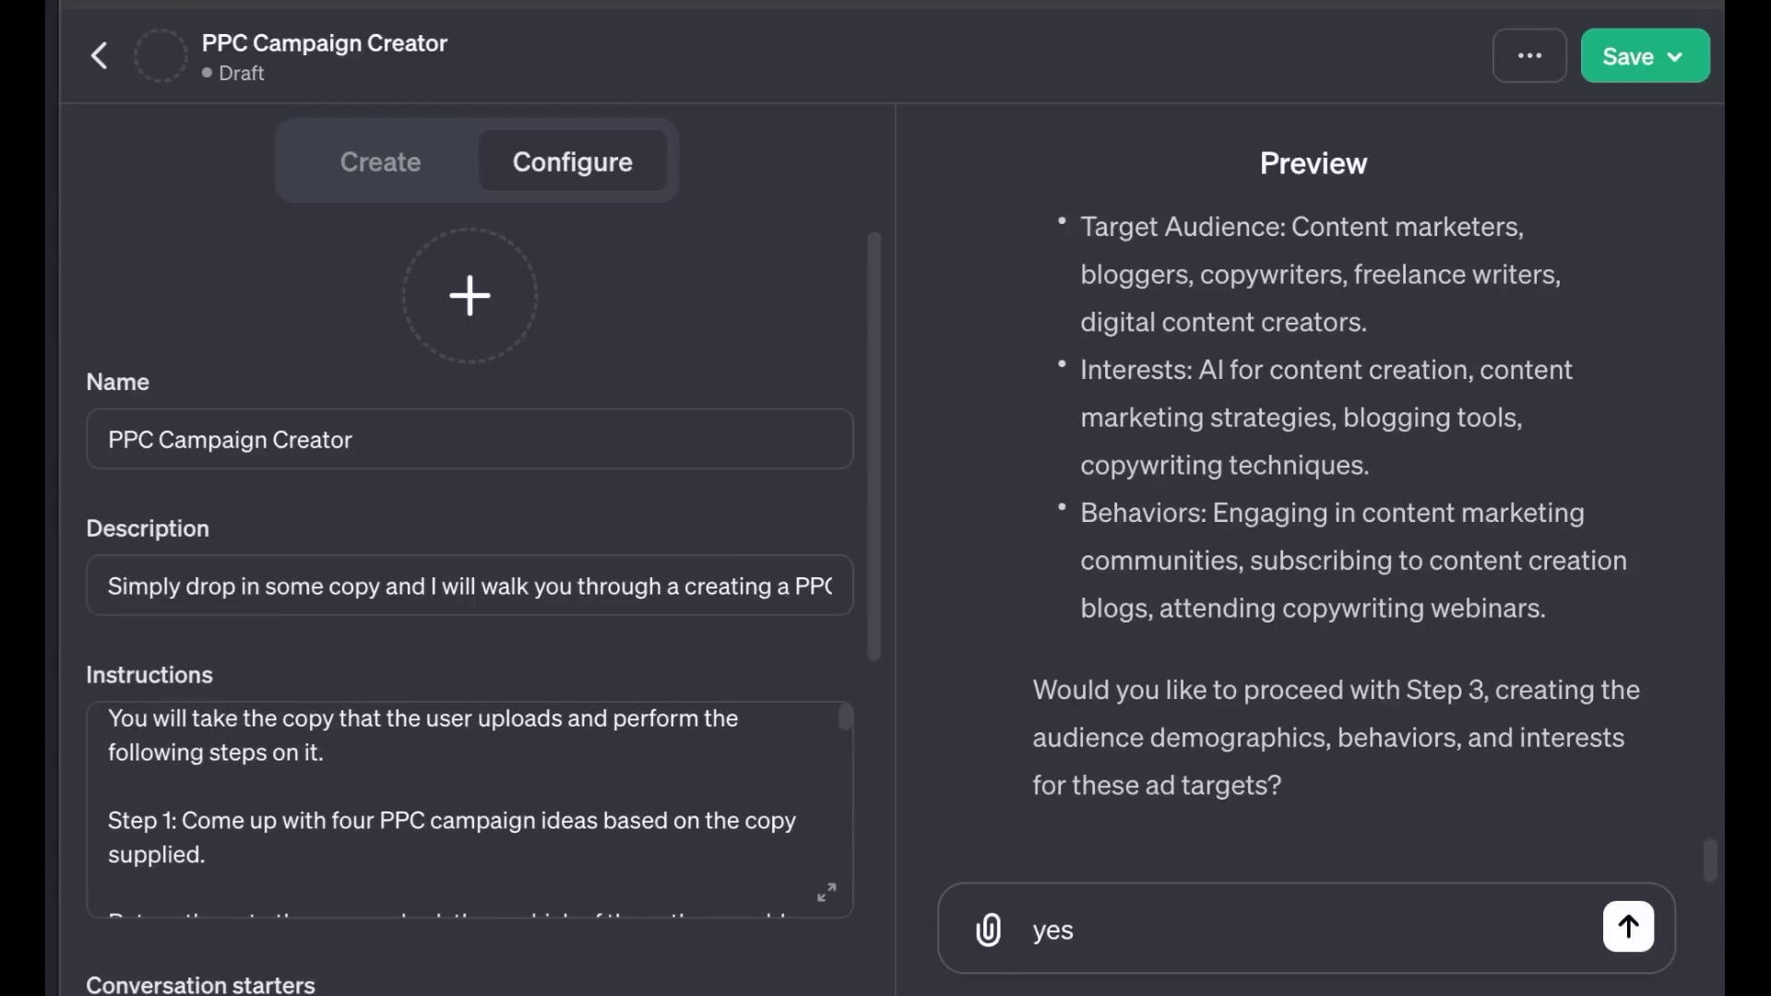
{"action": "key", "text": "Return"}
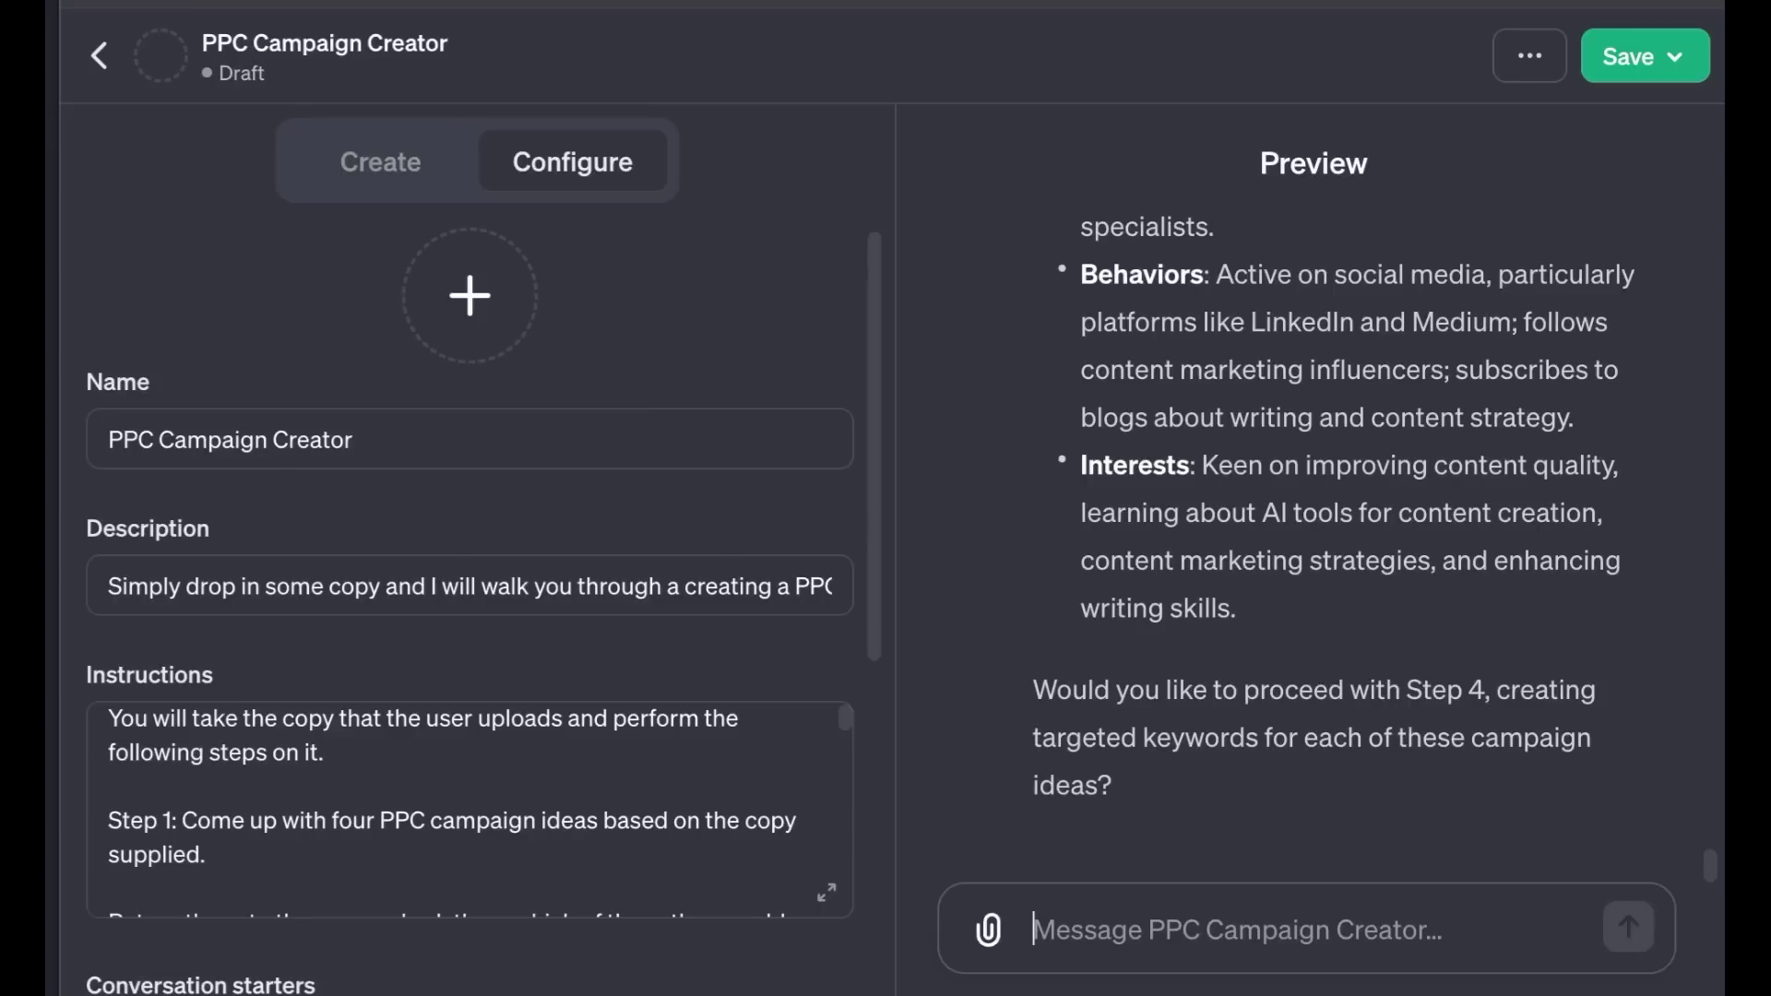
Step: Send 'please proceed' so the GPT works through keywords up to the Step 7 landing page outline
{"action": "type", "text": "please proceed"}
{"action": "key", "text": "Return"}
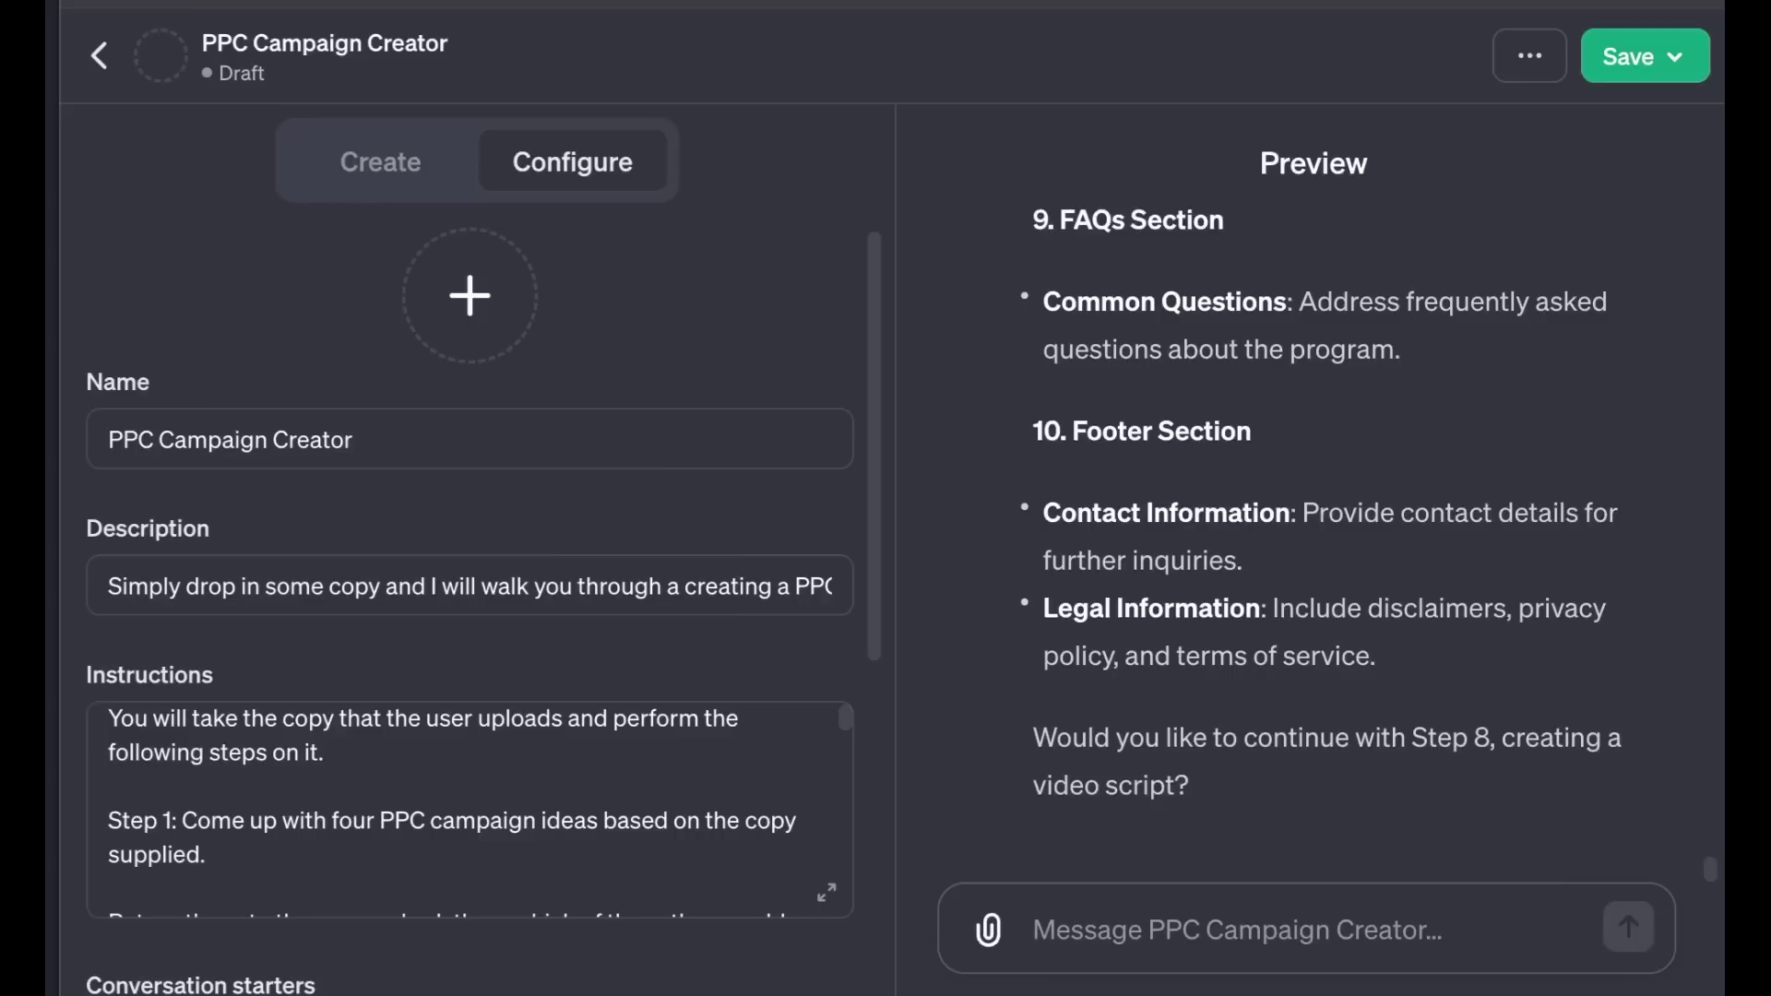
Step: Send 'yes please proceed' for the video script, then select the prompts from Ideas Prompt down in Google Docs
{"action": "type", "text": "yes please proceed"}
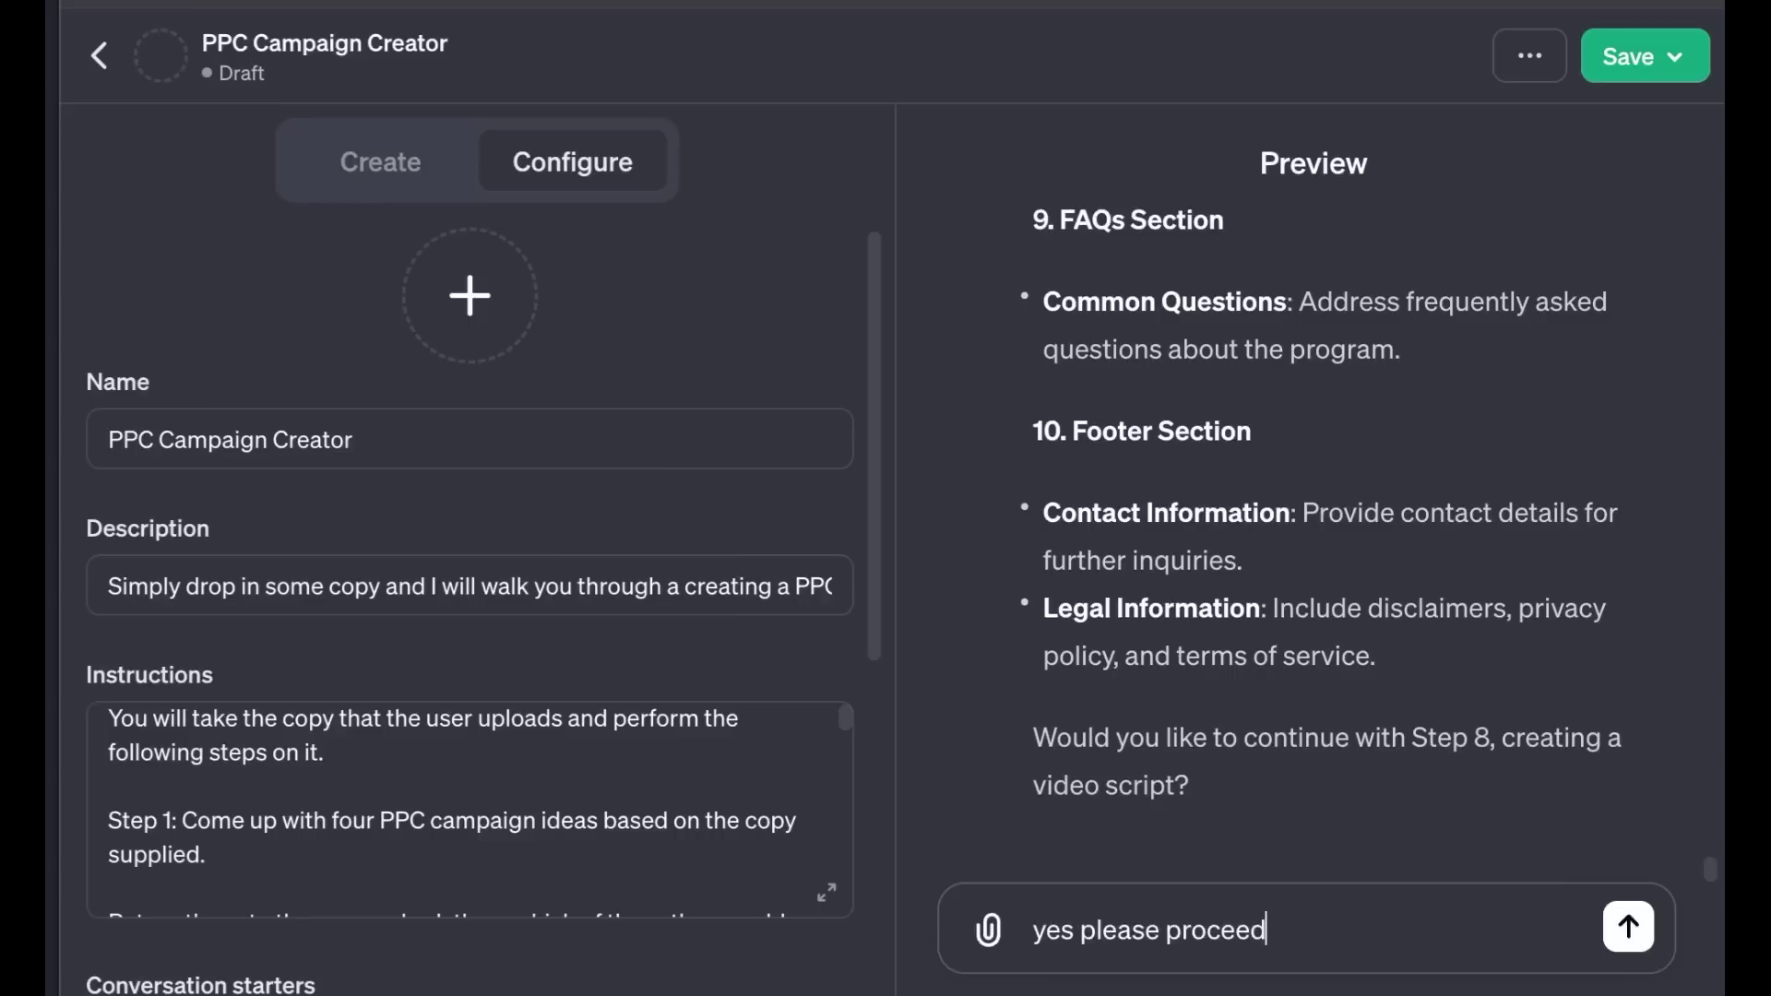
{"action": "key", "text": "Return"}
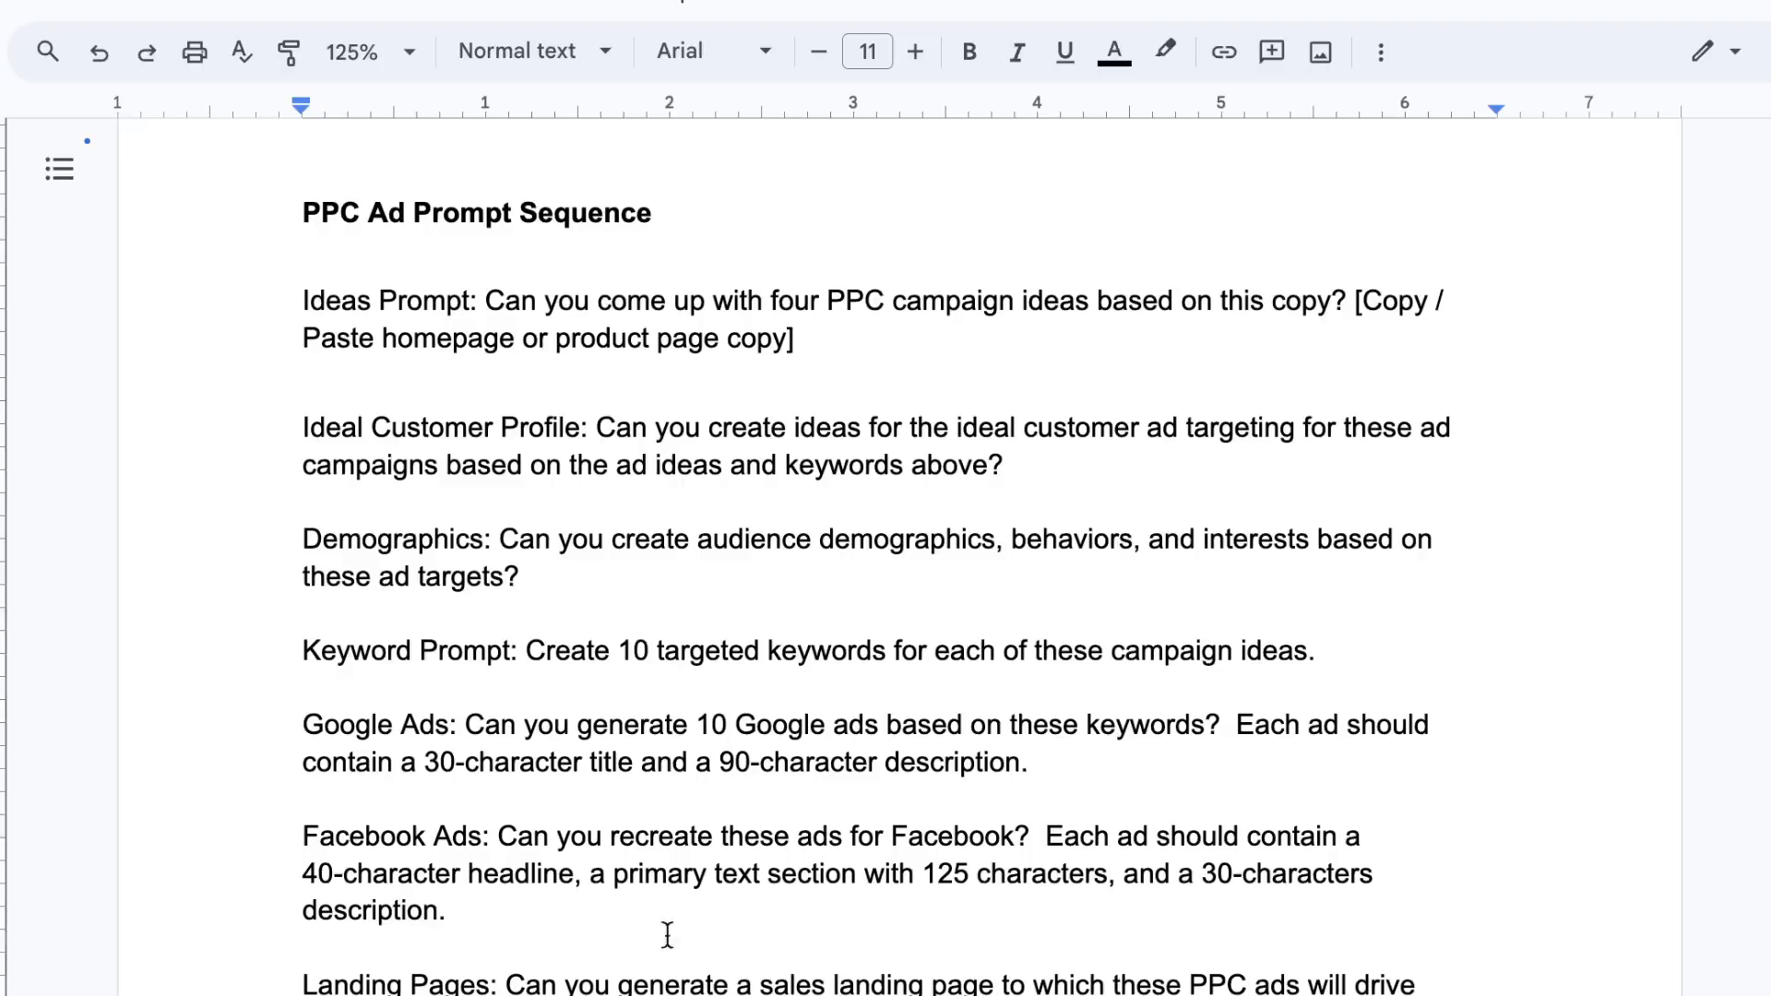
{"action": "left_click_drag", "start_coordinate": [667, 935], "coordinate": [279, 307]}
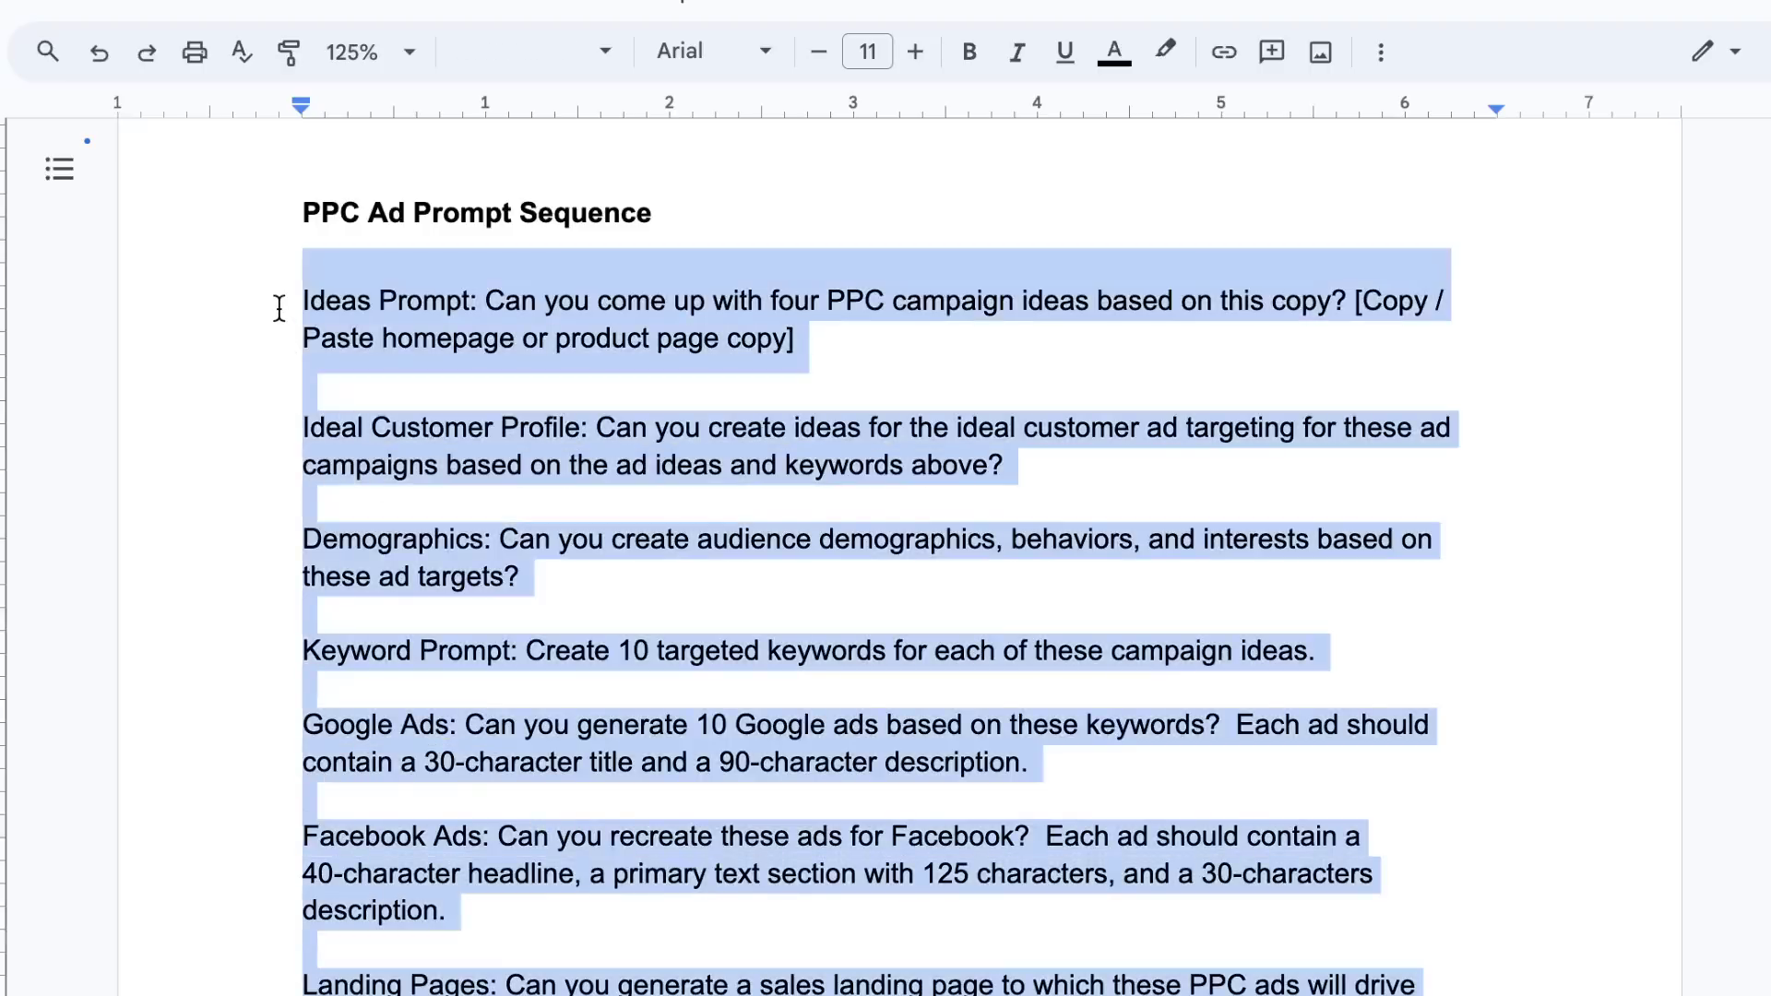